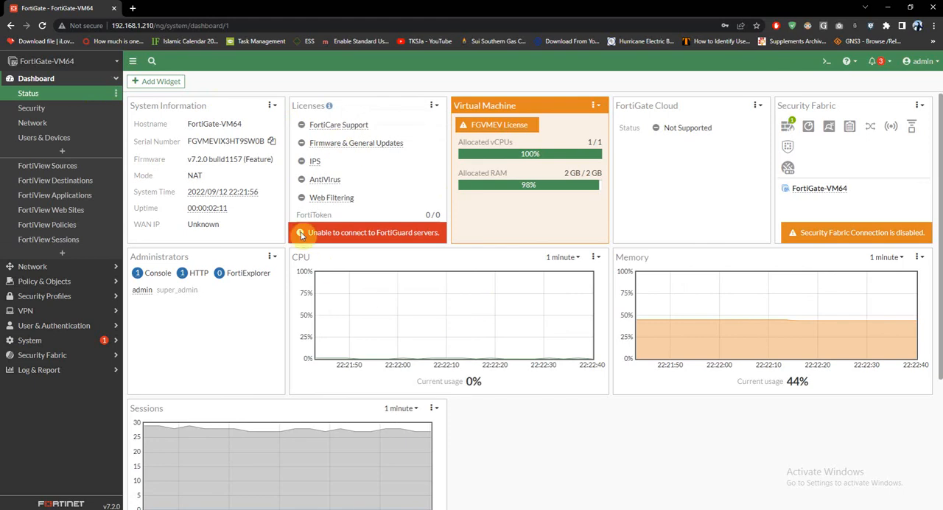
Examine the network interfaces list and the kinds of items that can be created there.
click(30, 78)
click(57, 95)
click(43, 109)
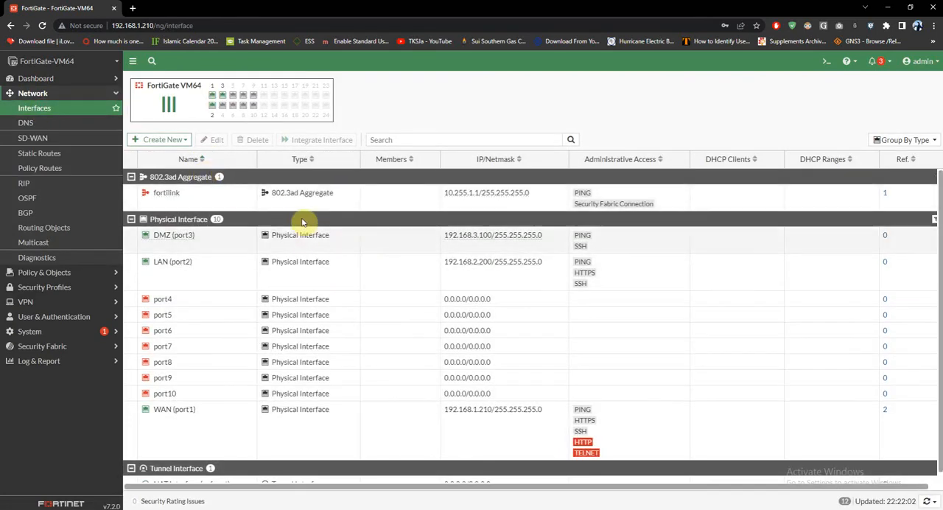
click(176, 139)
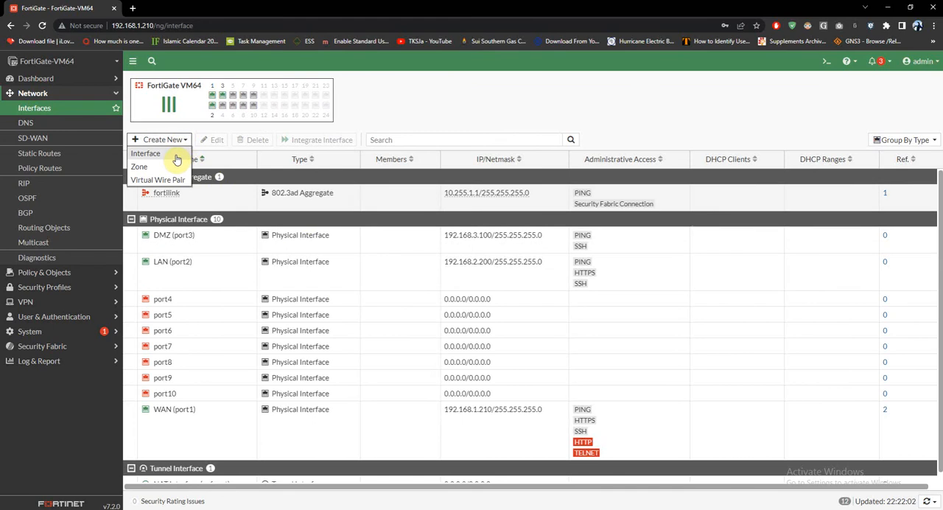
click(472, 93)
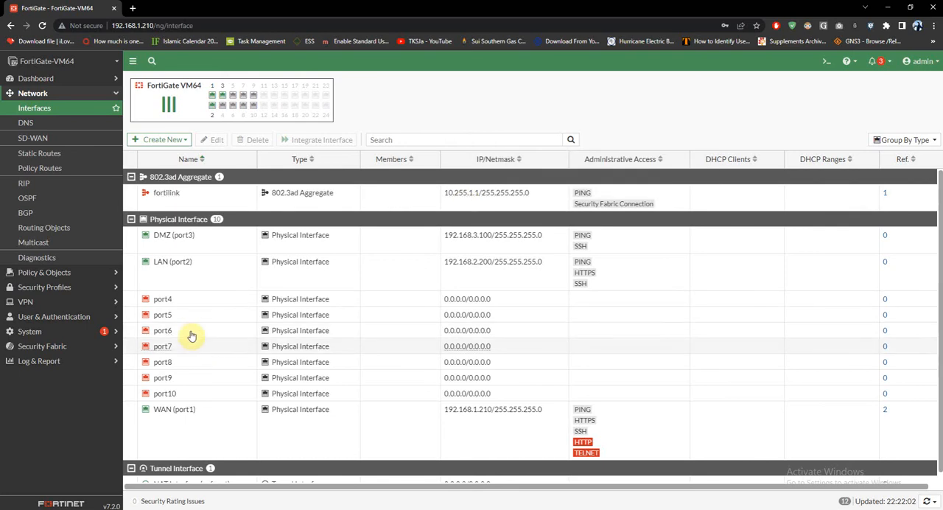
Look through the user definitions and user groups, and view the user creation wizard's user types without creating a user.
click(85, 322)
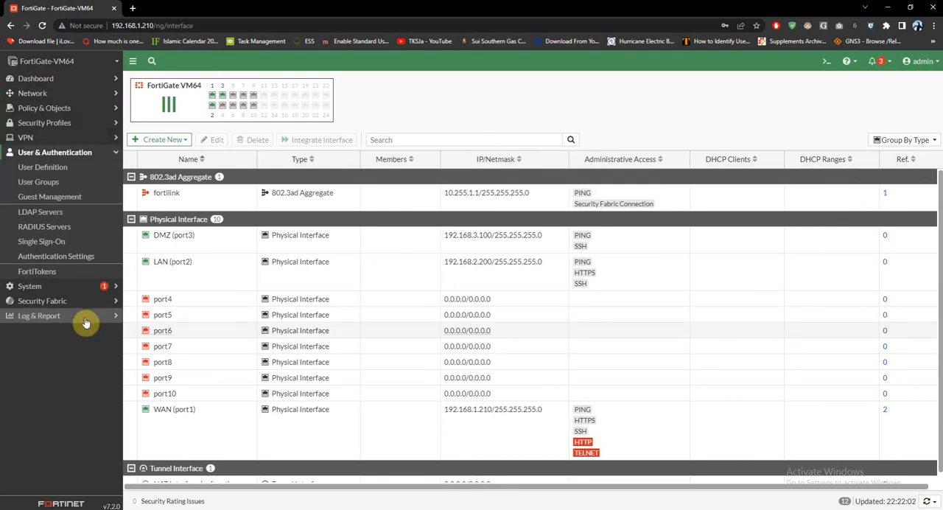
click(79, 172)
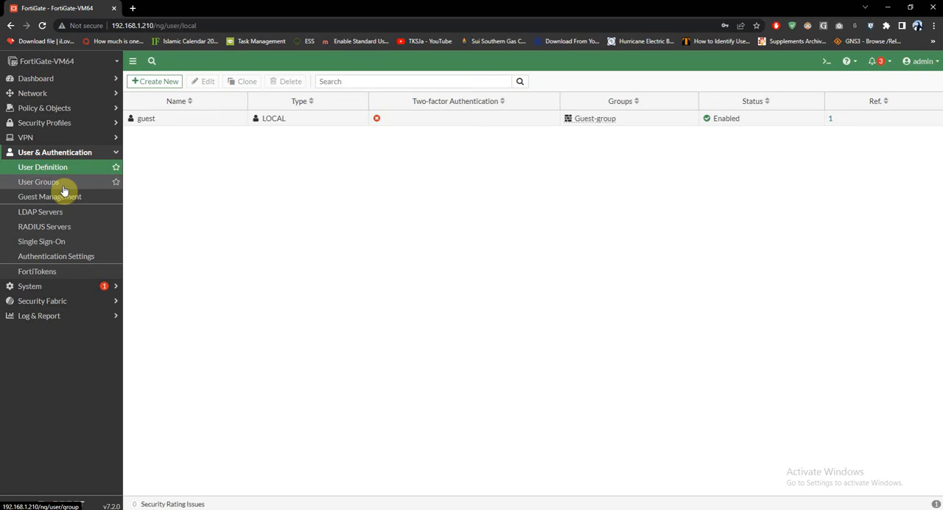
click(57, 183)
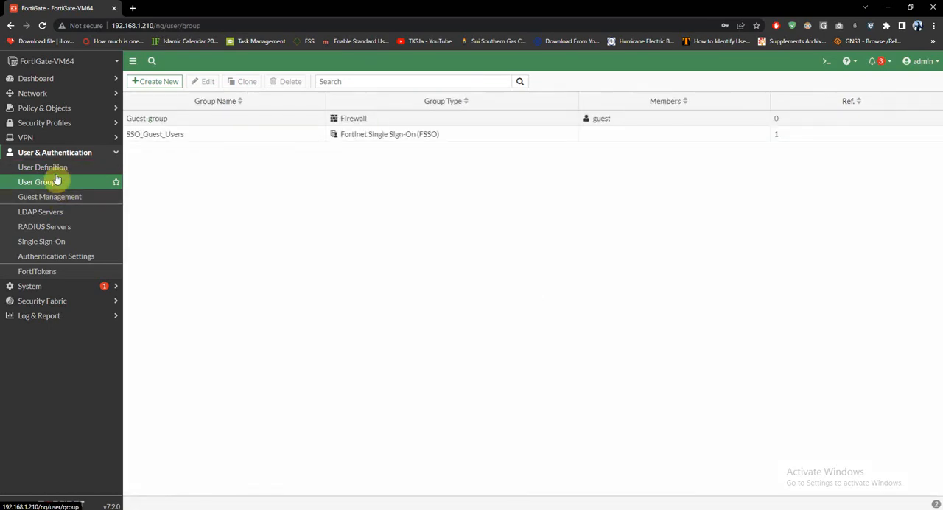
click(57, 173)
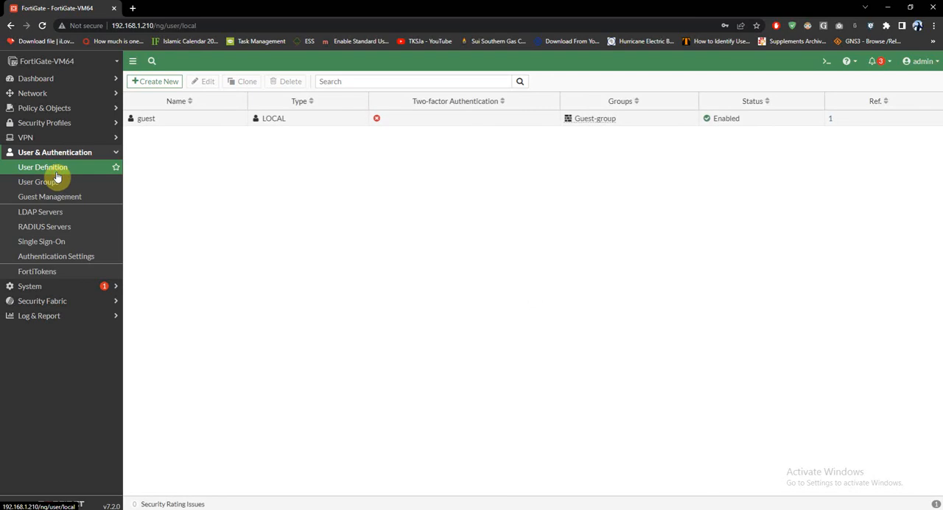
click(153, 81)
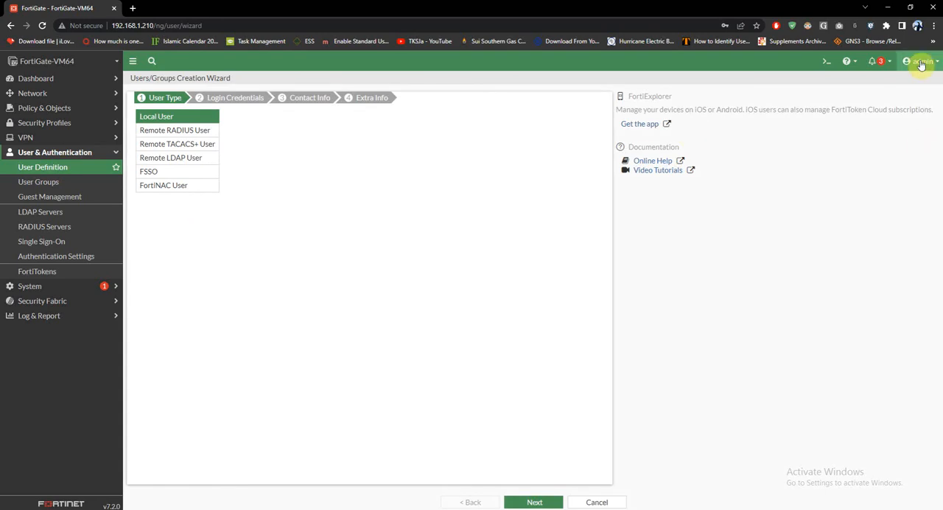
click(598, 502)
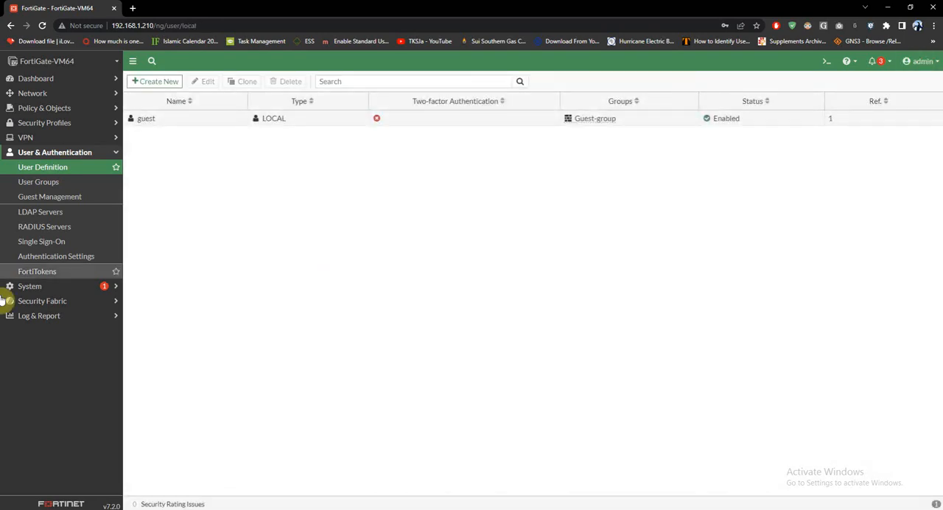
Review the existing admin profiles and the list of system administrators.
click(40, 288)
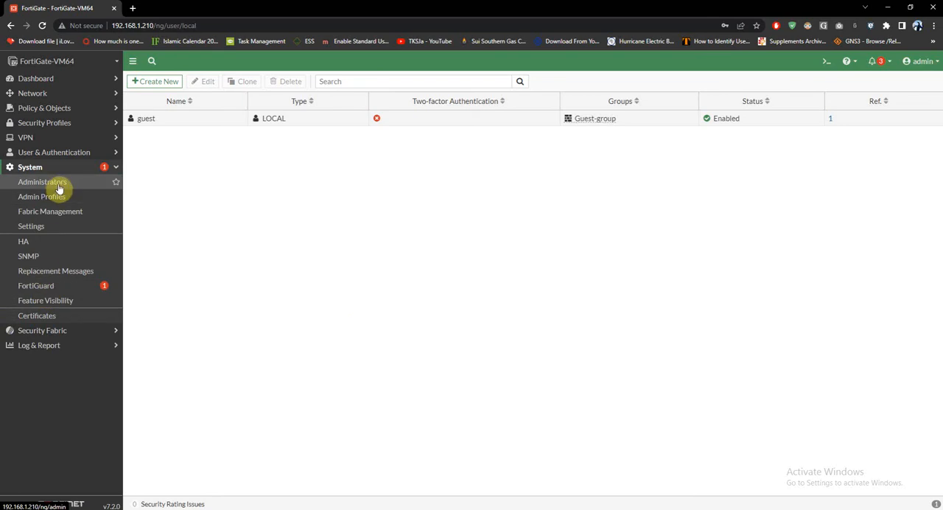
click(64, 204)
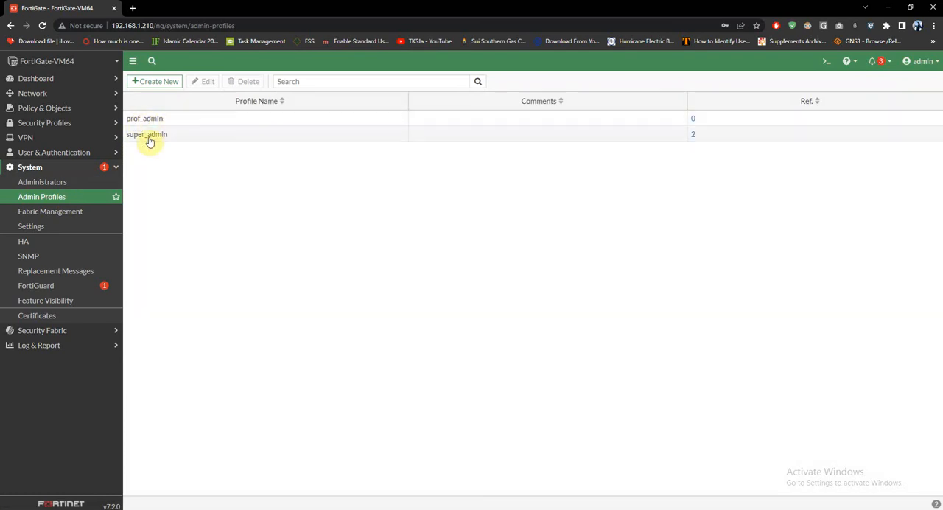
click(44, 182)
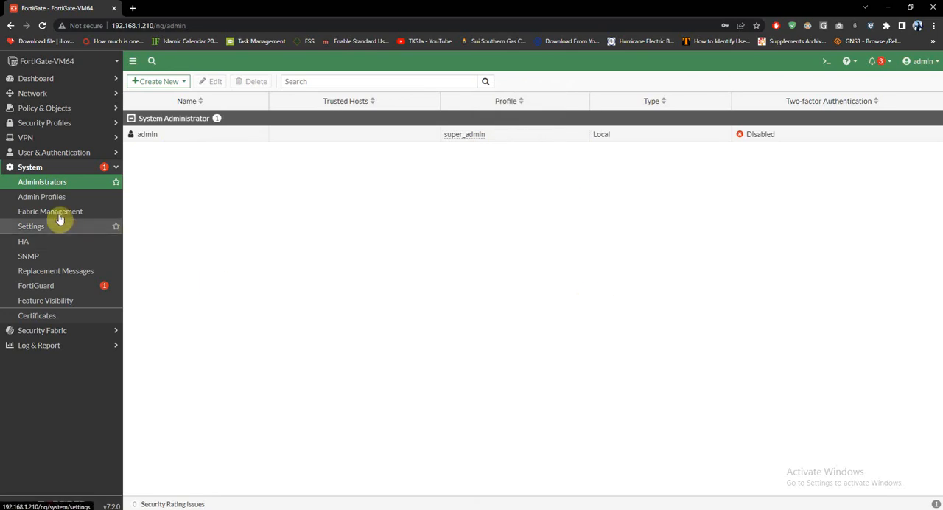
Start a new admin profile named IT_uSERS with the comment "user rights".
click(42, 198)
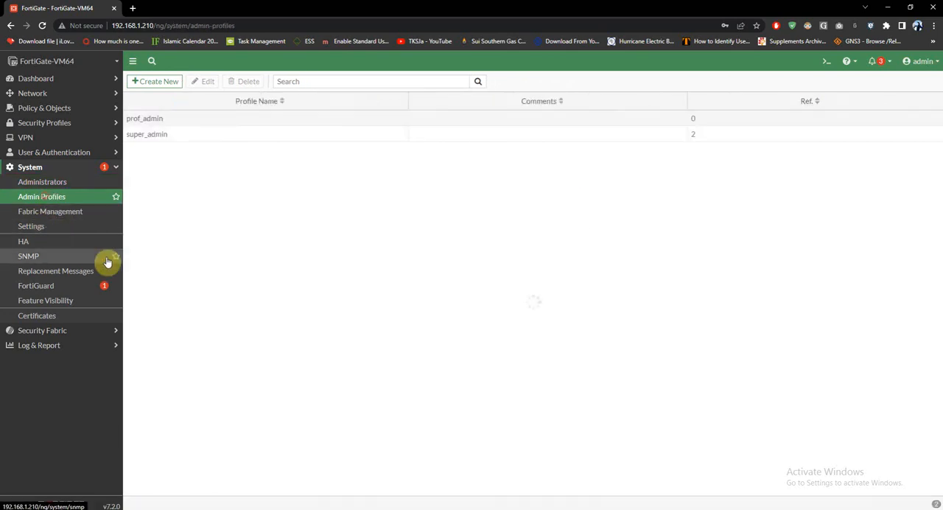
click(147, 81)
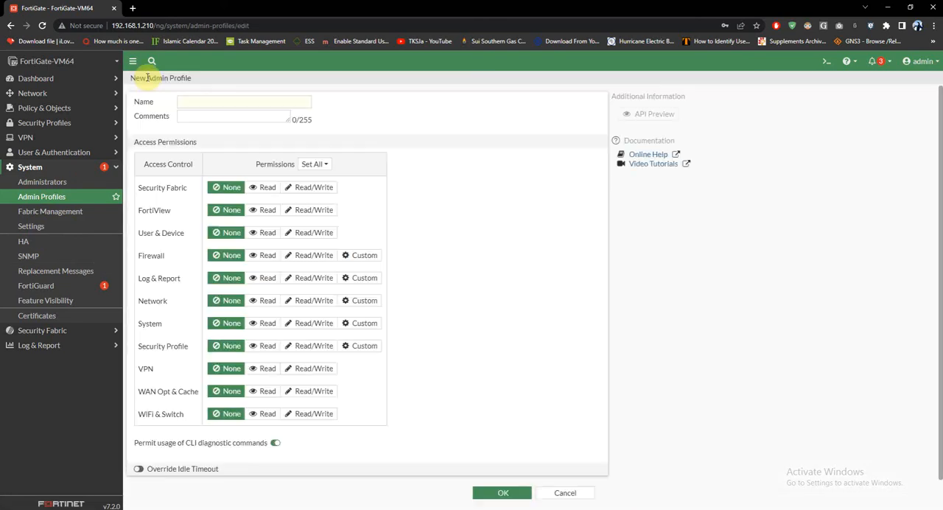
click(195, 103)
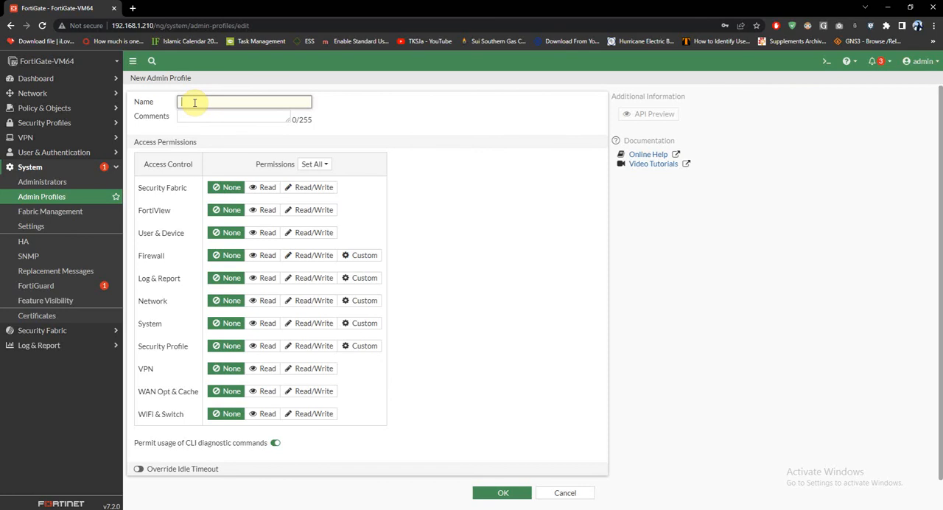
text(IT_uSERSSERS)
click(195, 117)
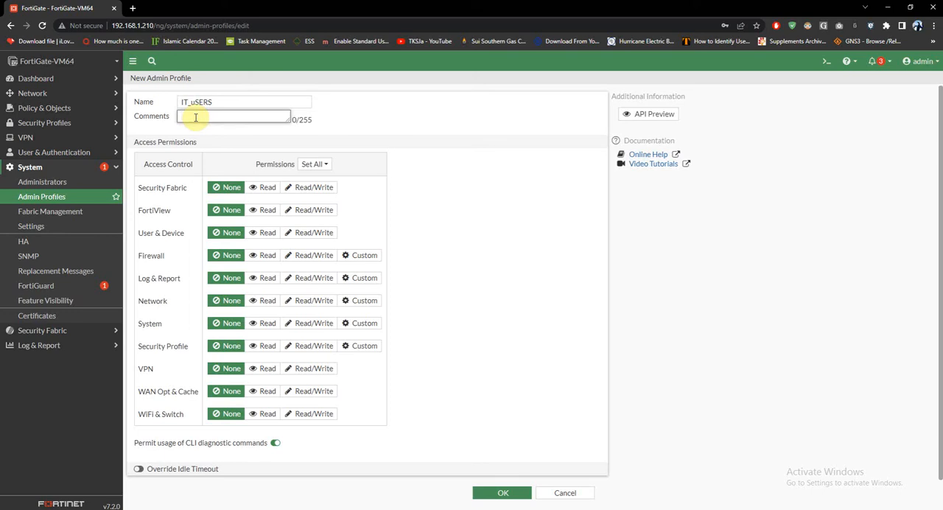
text(user rights)
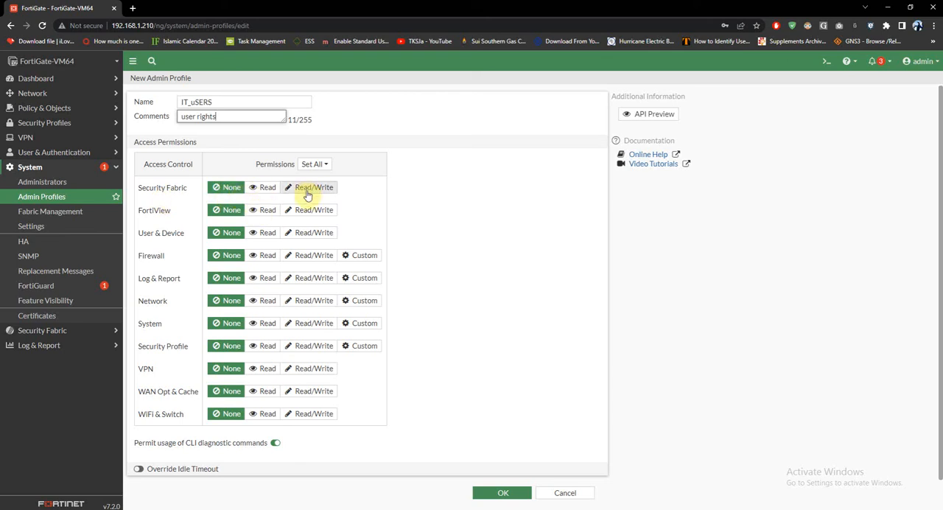
Try Read/Write for all of the profile's access permissions, and set them all back to None.
click(315, 164)
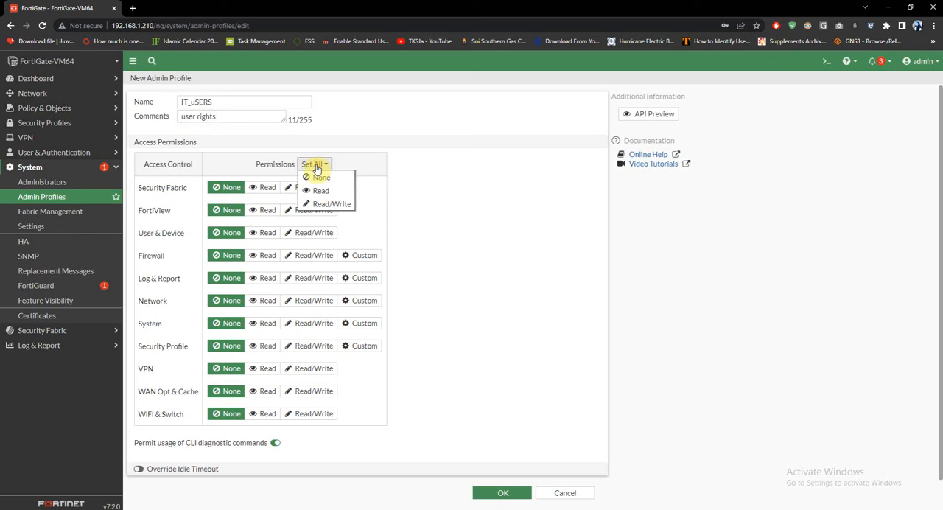
click(320, 177)
click(317, 166)
click(318, 206)
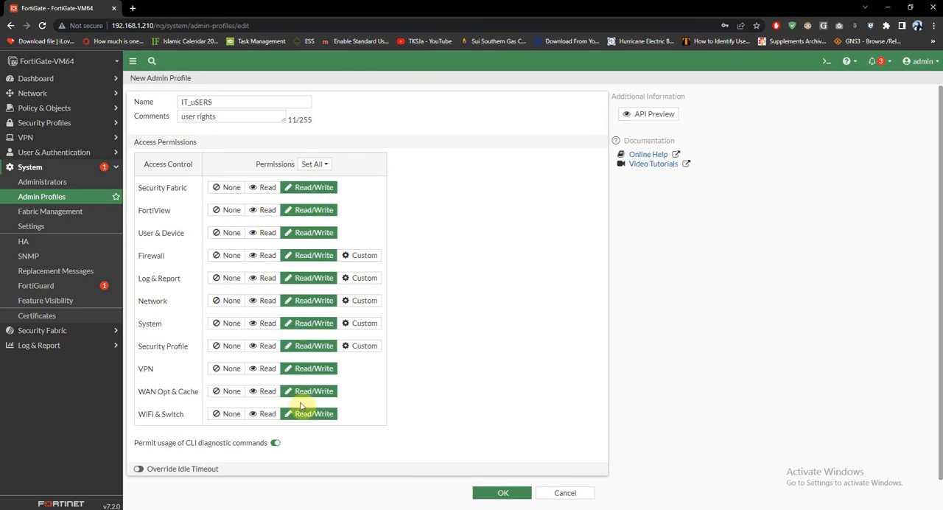
click(325, 165)
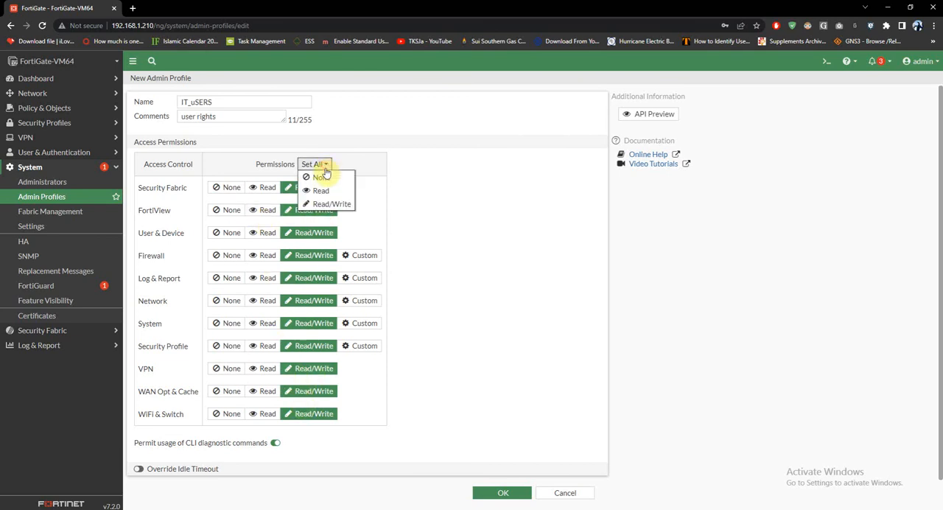
click(321, 177)
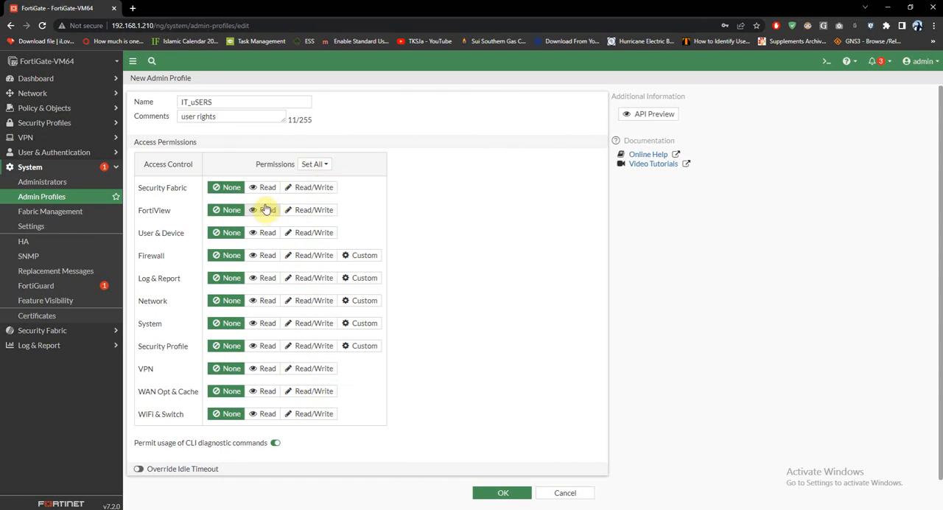
Try custom permissions for Firewall and Log & Report, and return both to None.
click(352, 255)
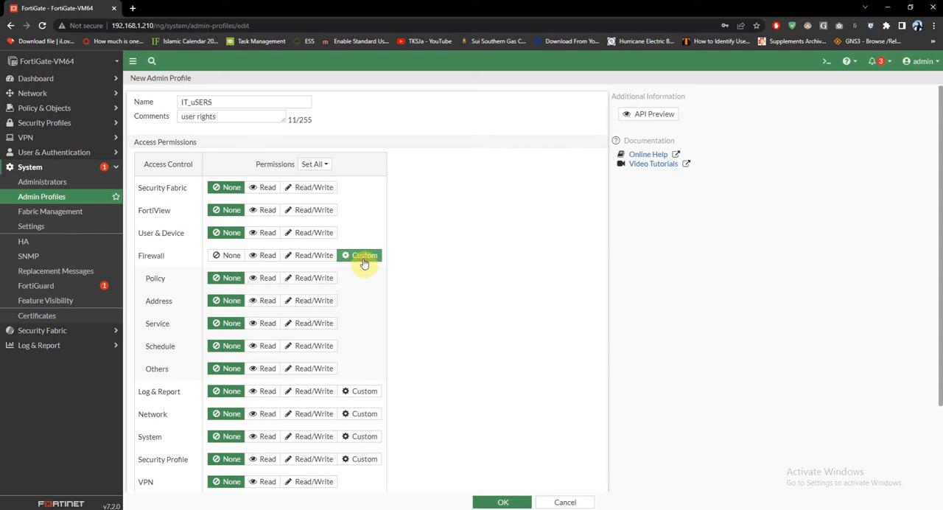
click(364, 390)
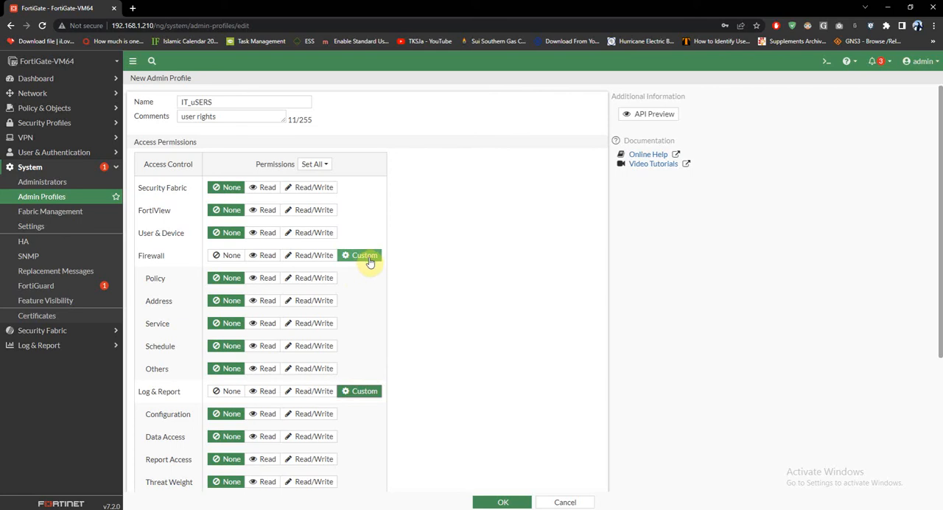
click(228, 258)
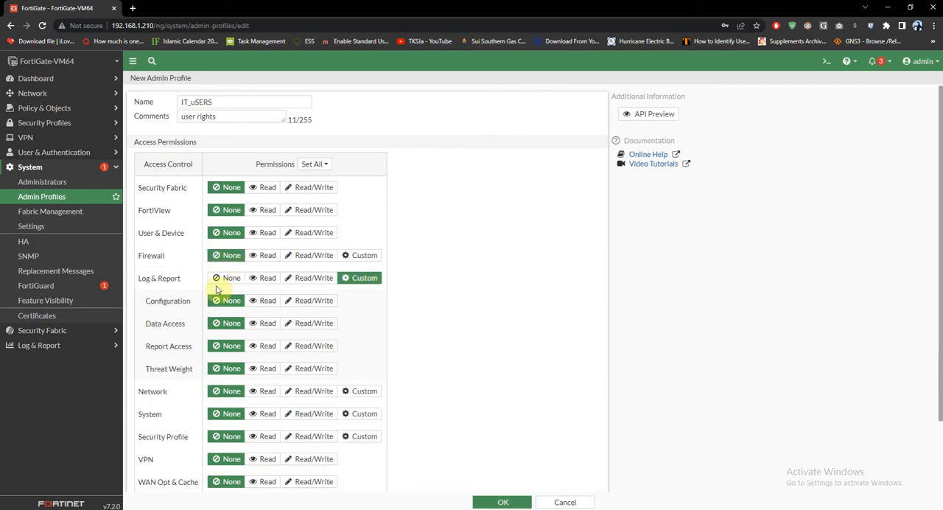
click(227, 278)
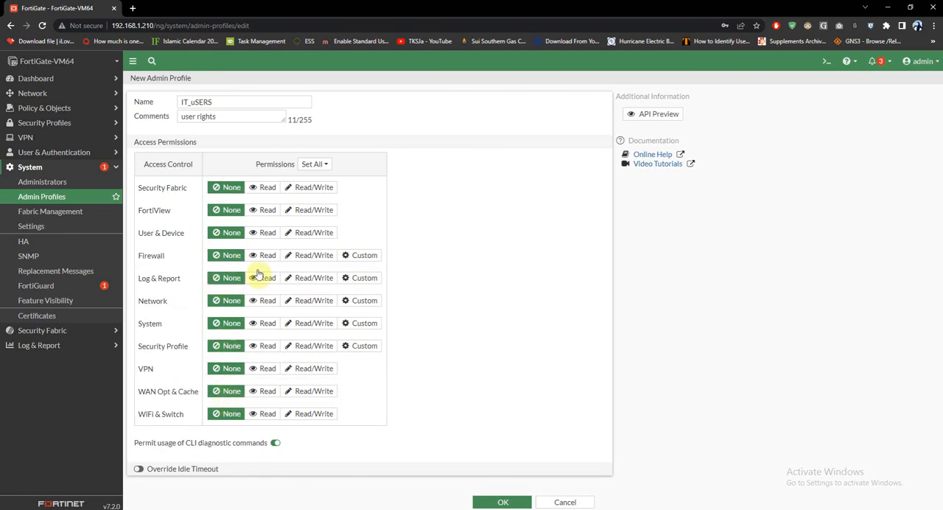
Set all access permissions of the new profile to Read and save it.
click(328, 165)
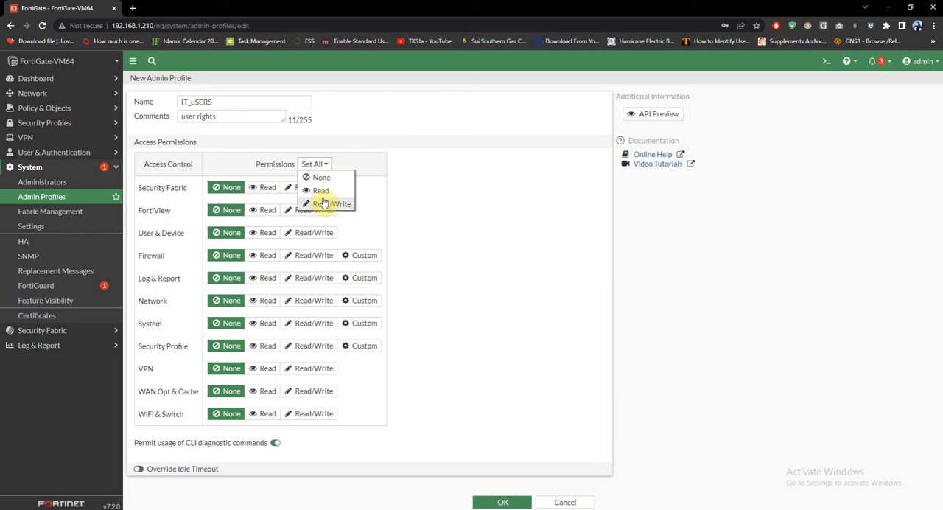
click(320, 190)
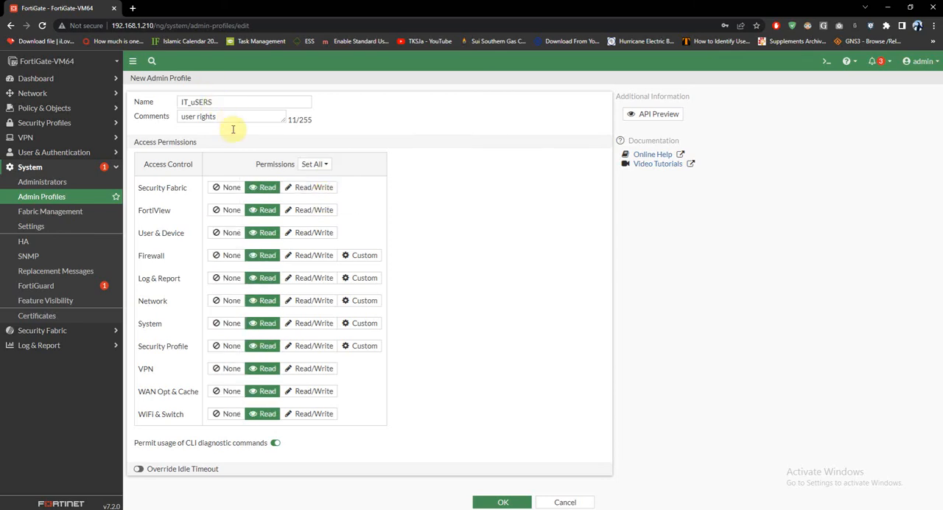
click(502, 503)
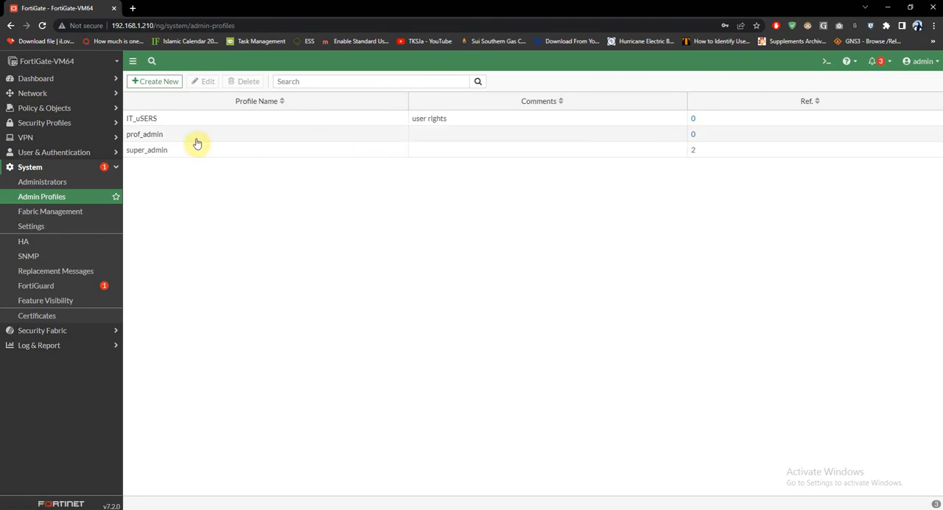
Review the prof_admin profile's access permissions without changing them, and return to the list of administrators.
click(133, 134)
click(203, 81)
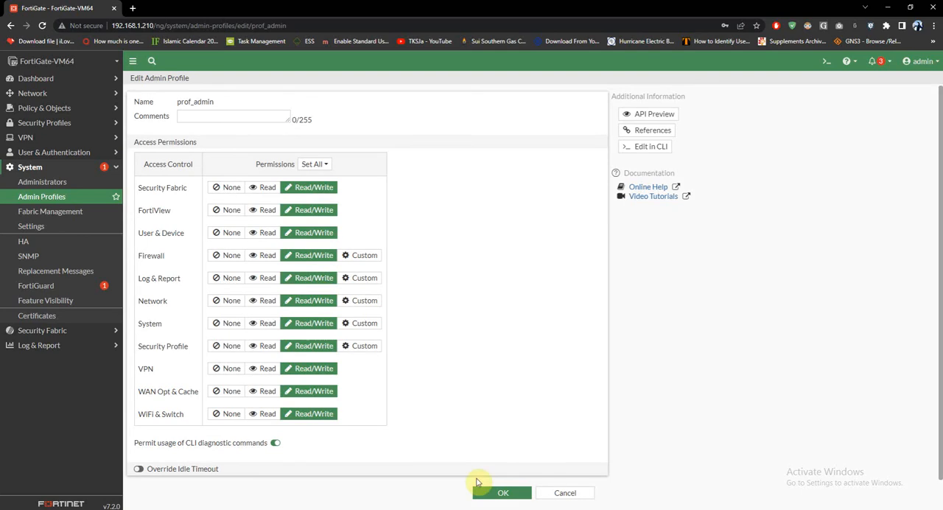
click(565, 492)
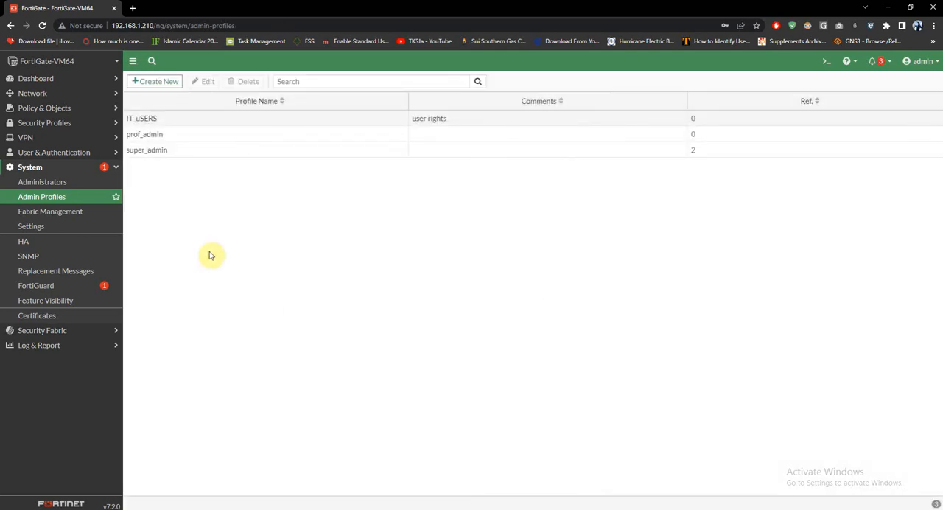
click(33, 183)
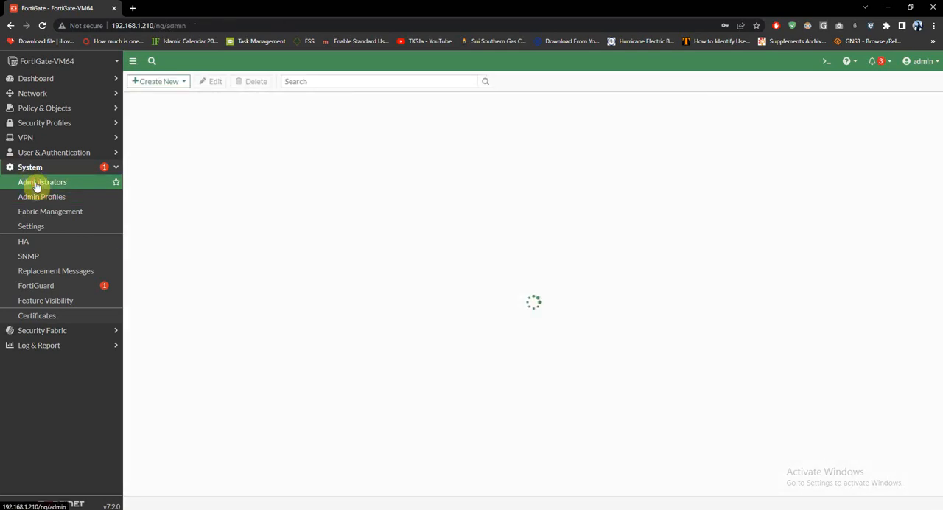
click(177, 81)
click(169, 96)
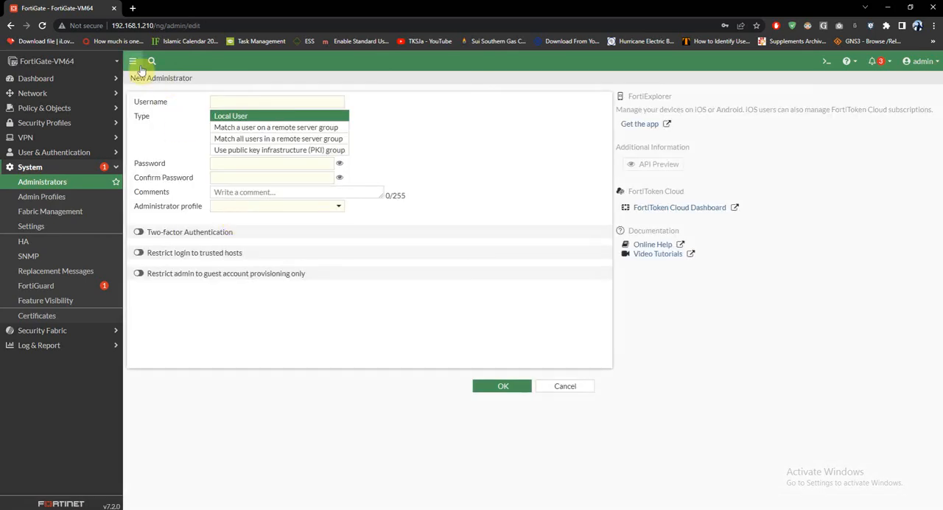
click(564, 386)
Start a new local user administrator with the username s1, and enter and confirm its password.
click(176, 81)
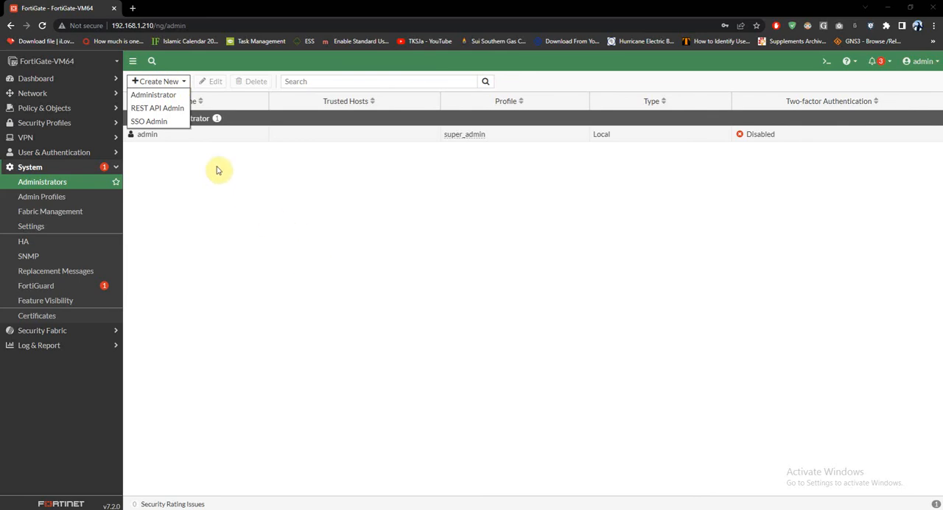
click(151, 95)
click(239, 100)
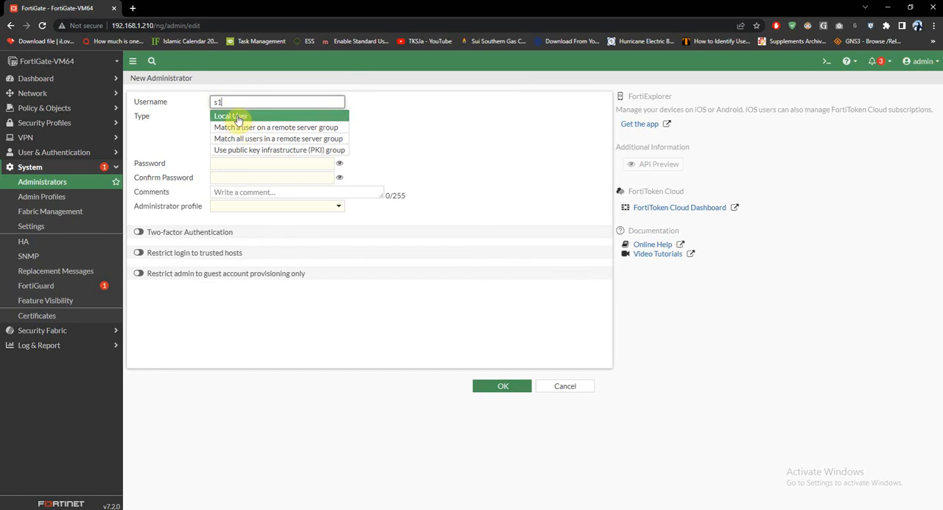
click(286, 163)
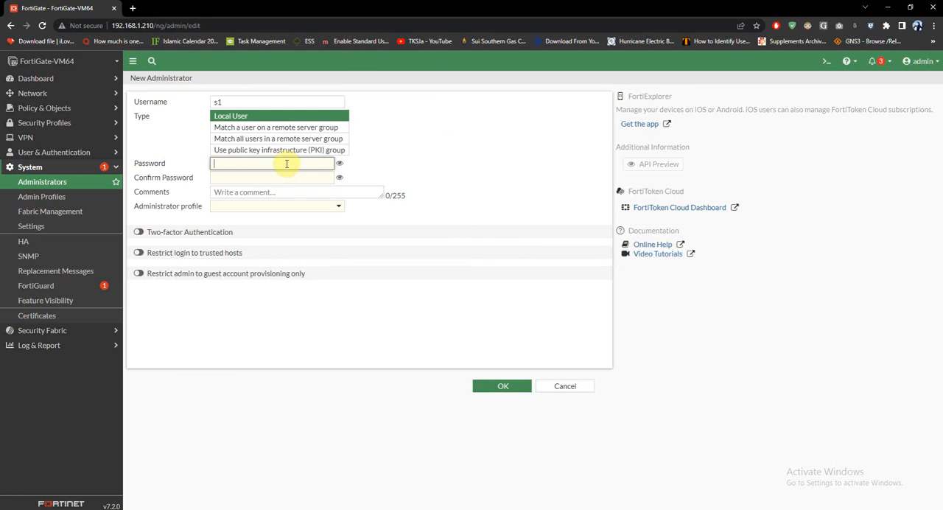
key(BackSpace)
text(123)
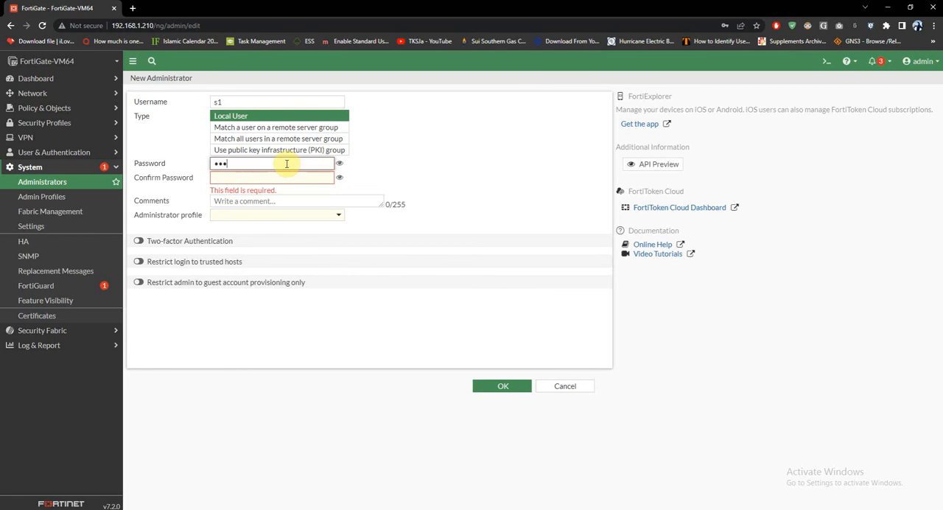
key(Tab)
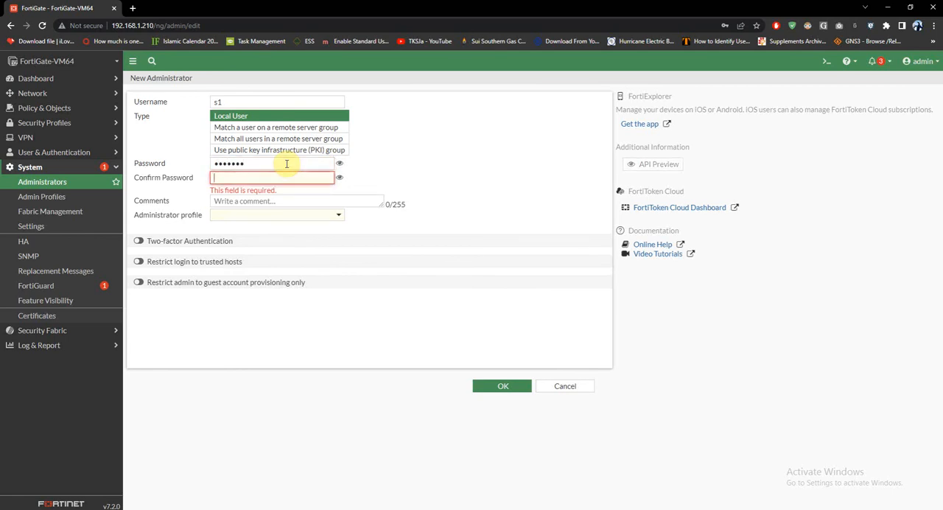
text(1234567)
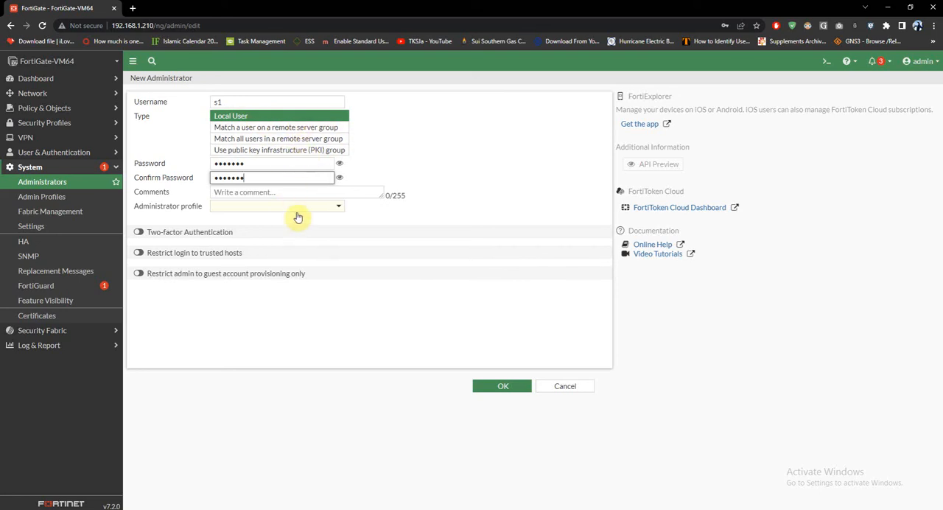
Assign the IT_uSERS administrator profile to the s1 account, save it and select it in the list of administrators.
click(324, 210)
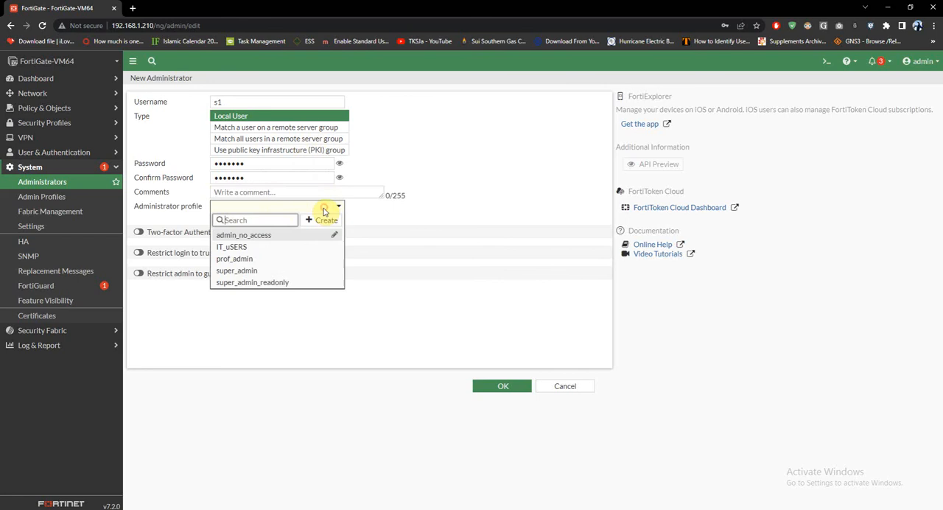
click(254, 248)
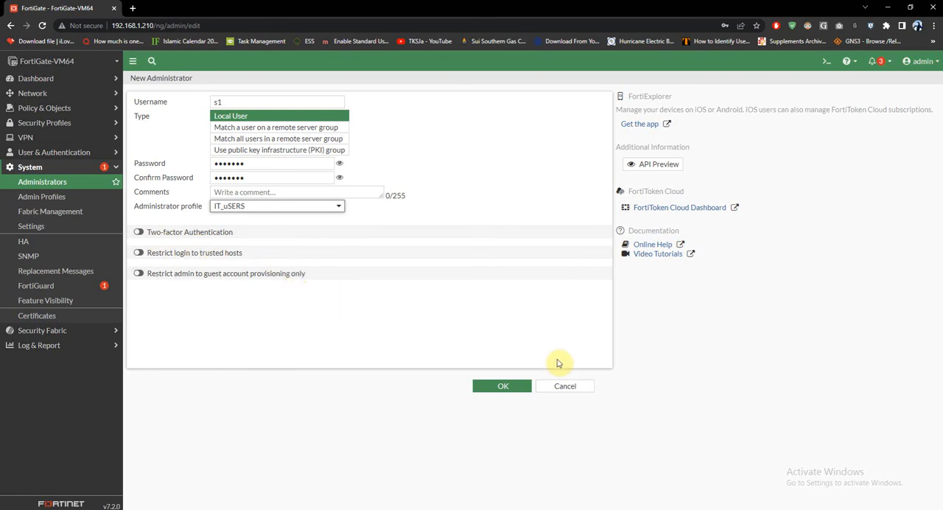
click(503, 388)
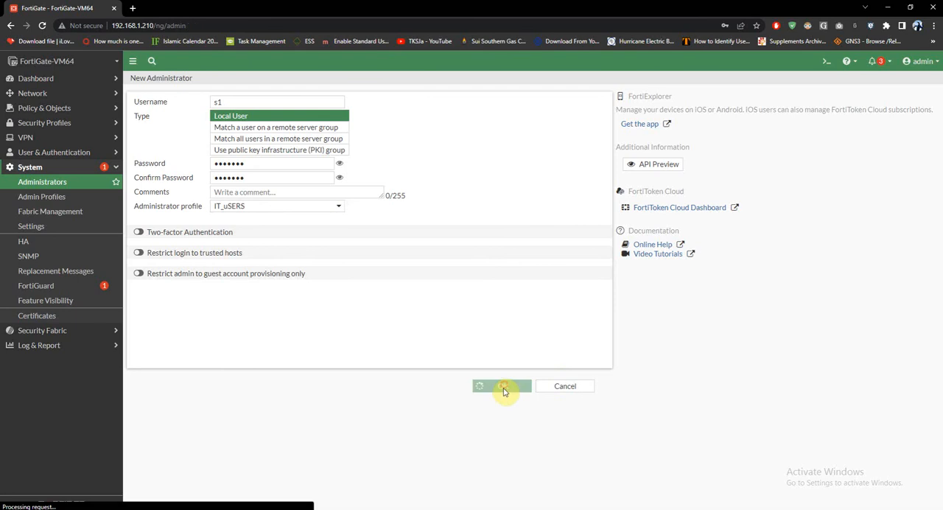
click(170, 154)
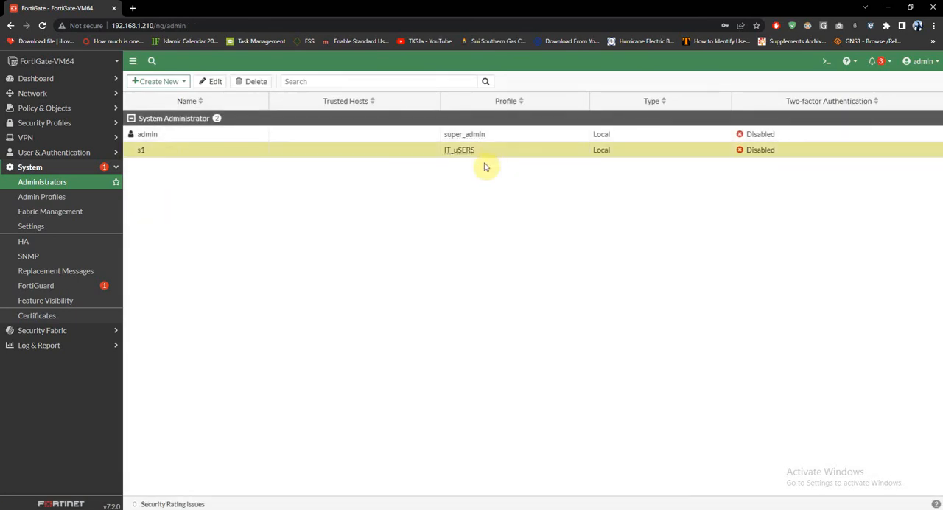
Log out and sign in as s1 with the account password, postponing the FortiGate setup and dismissing the release overview.
click(929, 61)
click(878, 151)
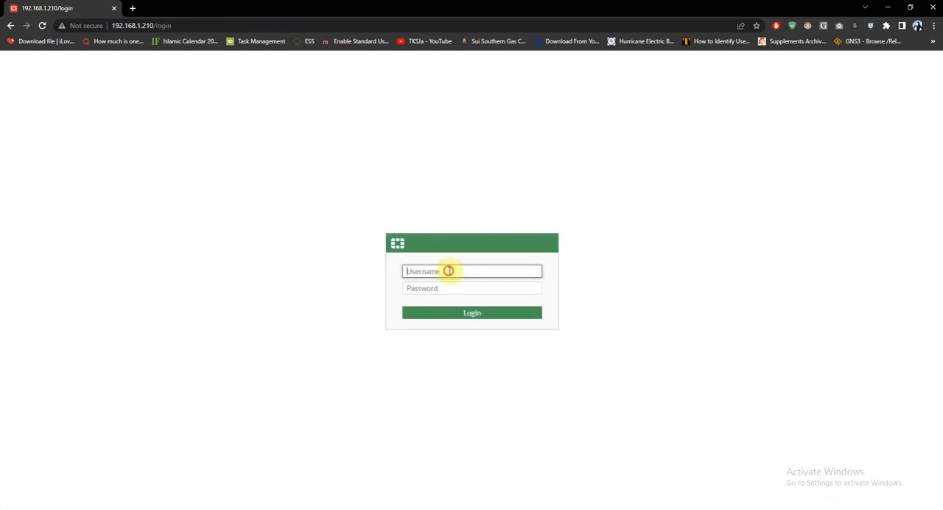
click(451, 273)
text(s1)
key(Tab)
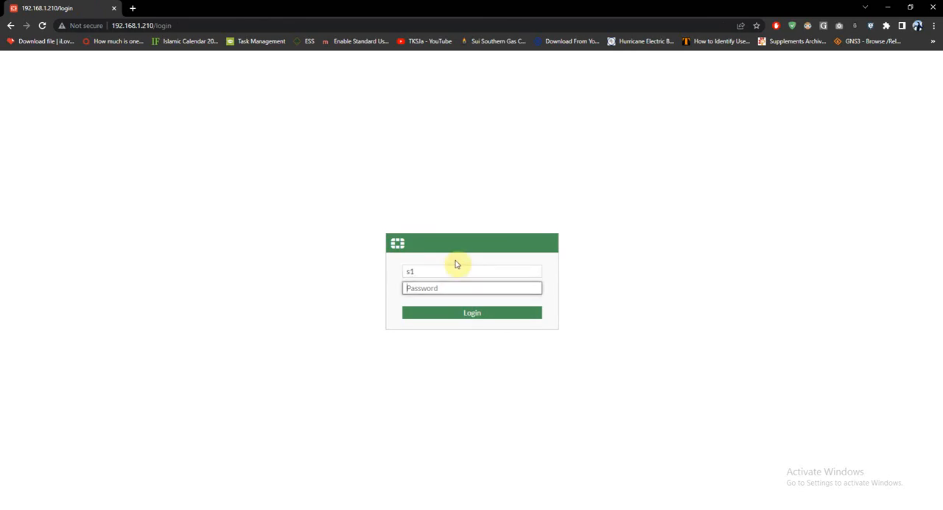
key(Return)
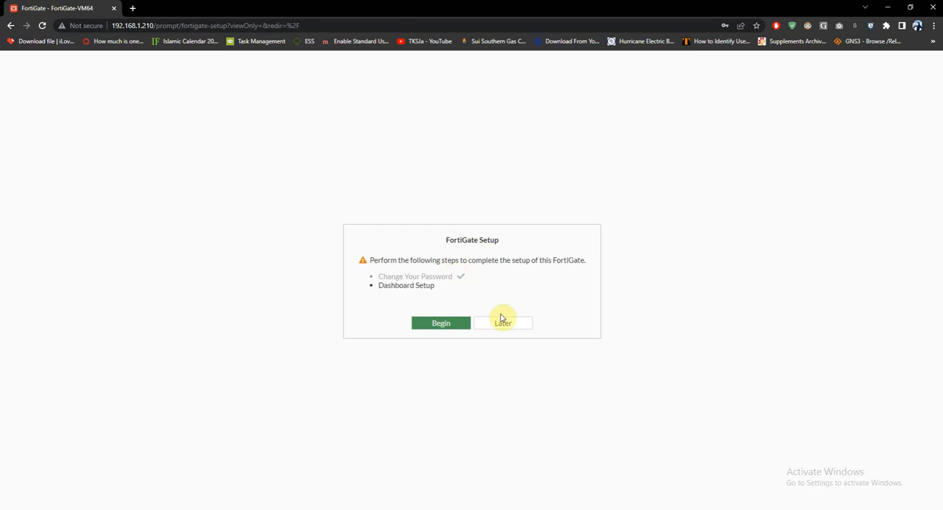
click(512, 324)
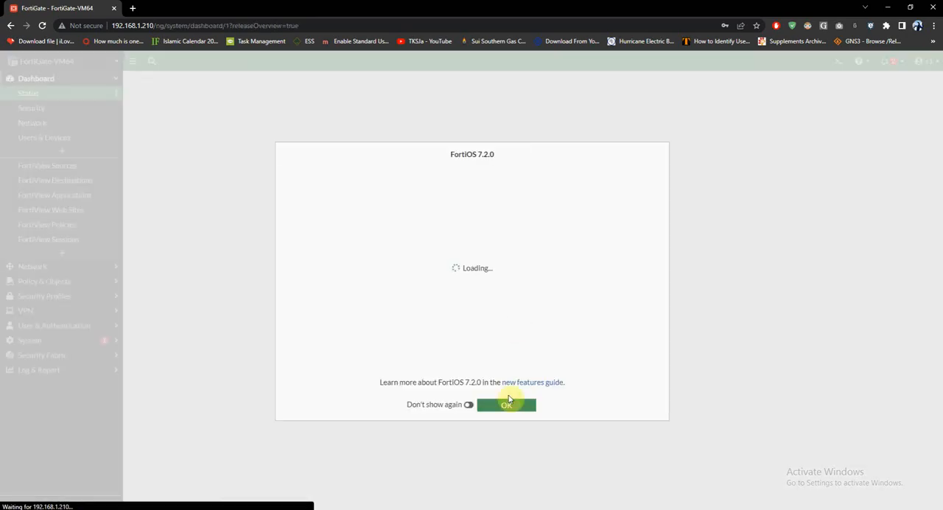
click(513, 405)
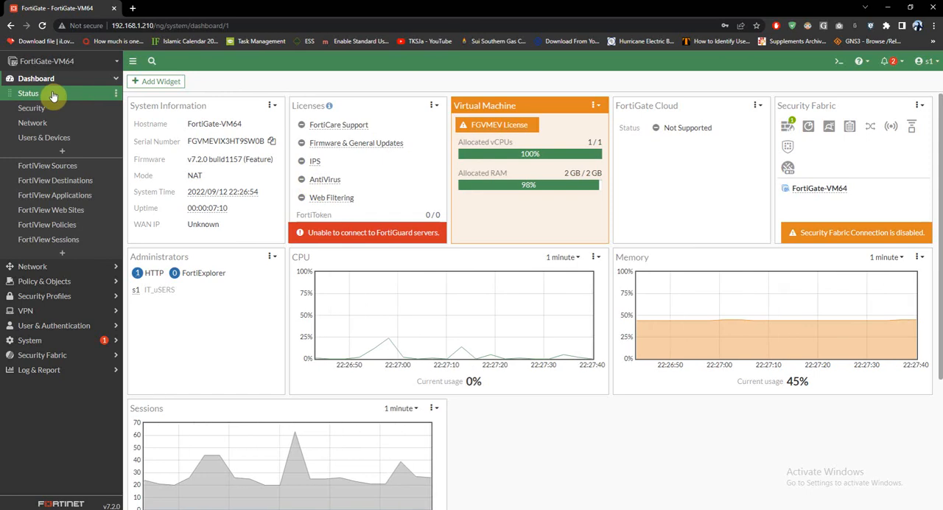
Try to enable HTTPS and FMG-Access administrative access on the DMZ (port3) interface, and return to the interface list.
click(56, 269)
click(46, 111)
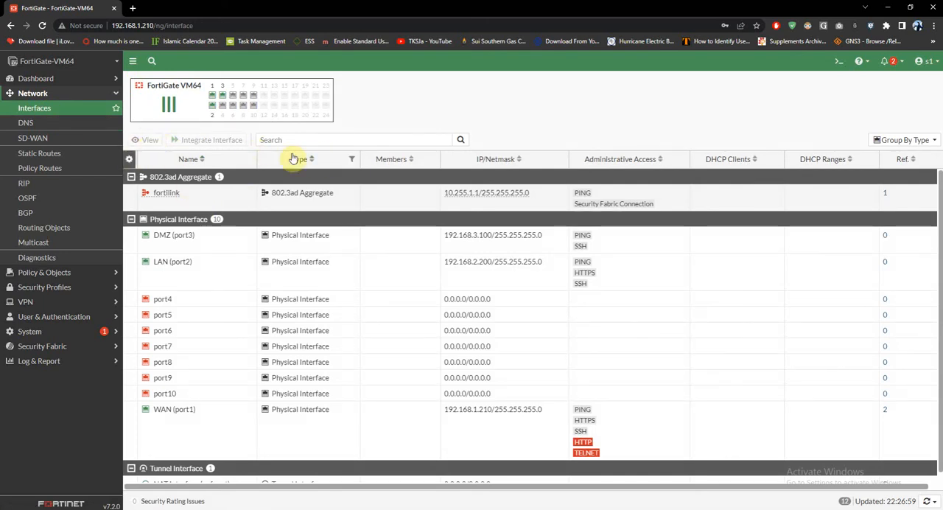
click(180, 243)
double_click(180, 244)
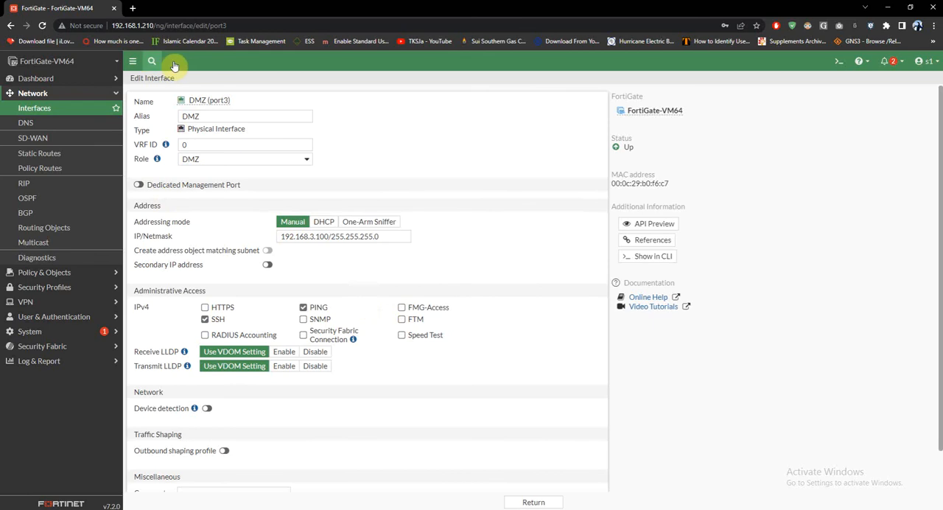
scroll(516, 490, down, 1)
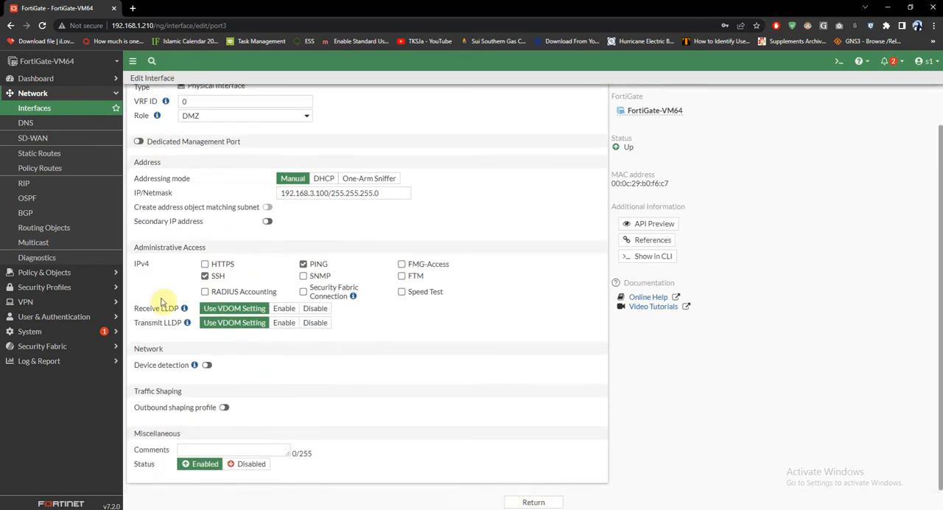
click(205, 264)
click(402, 264)
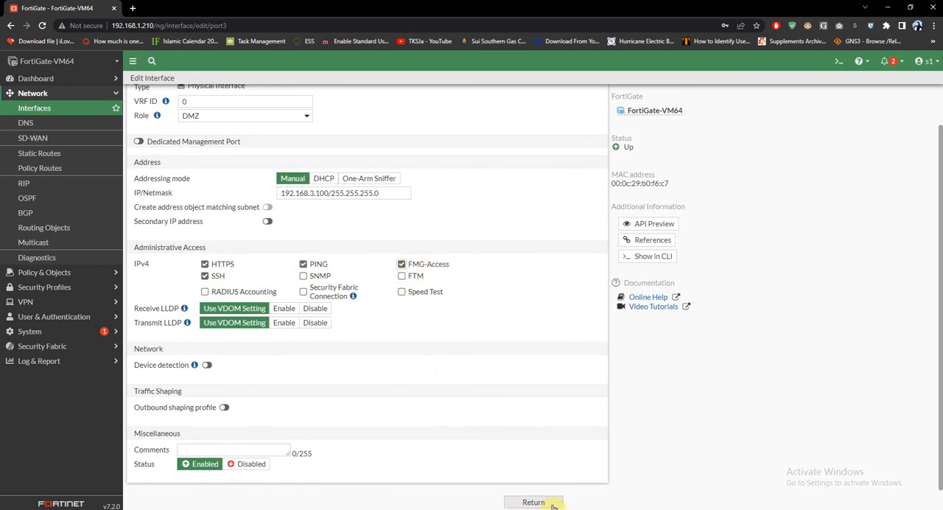
click(533, 501)
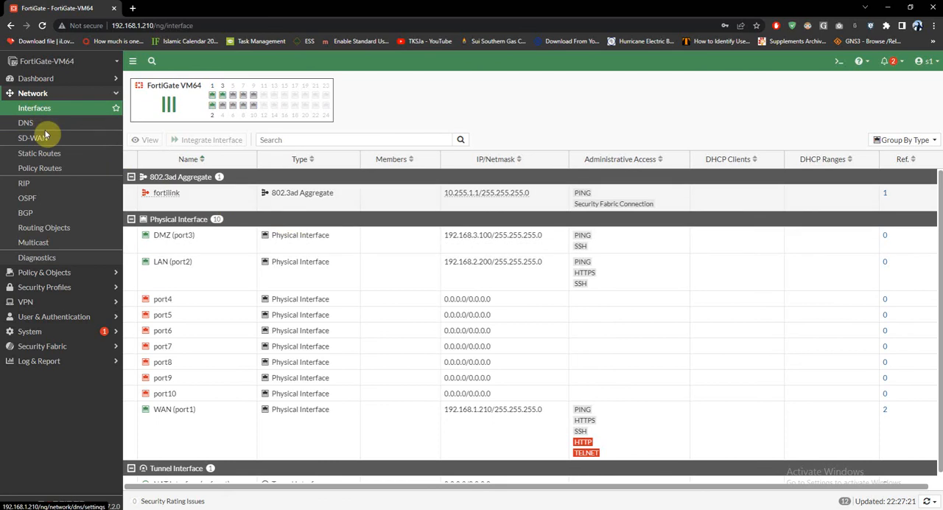
Examine the administrators and admin profiles that the s1 account can view.
click(54, 273)
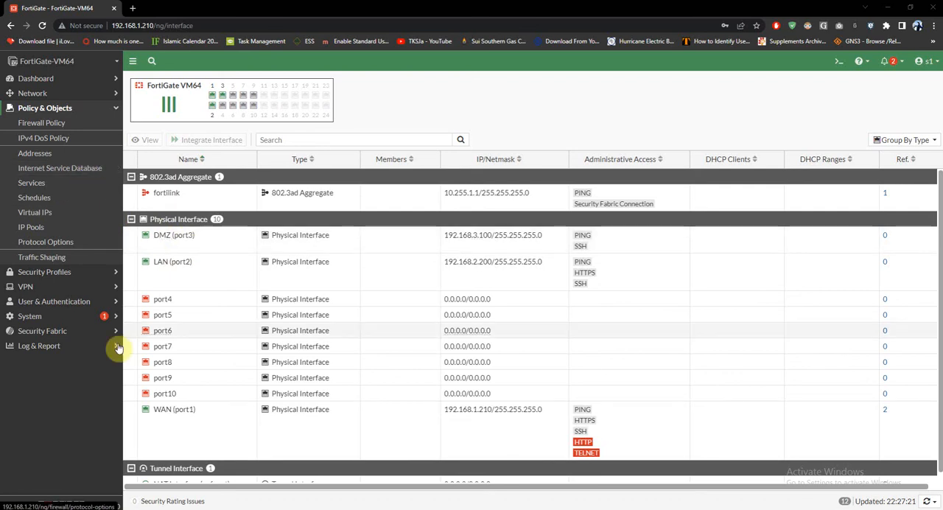
click(45, 316)
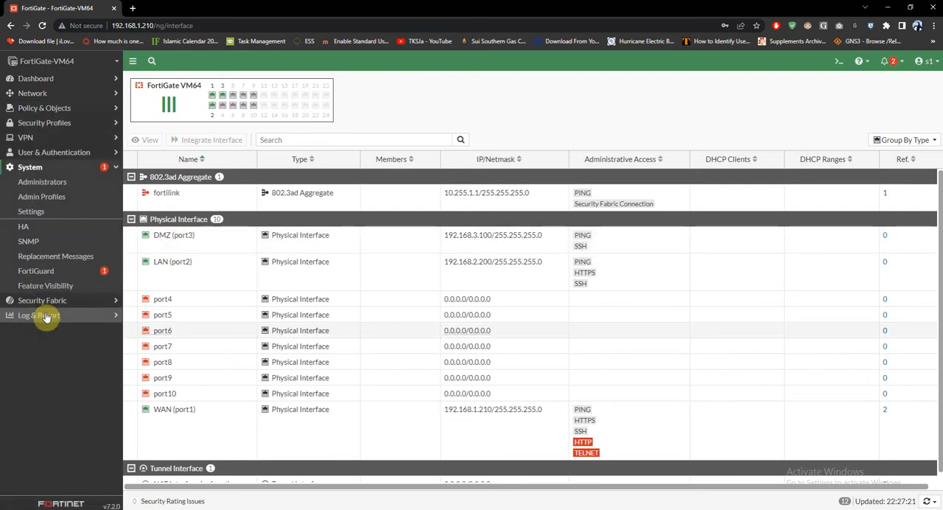
click(59, 182)
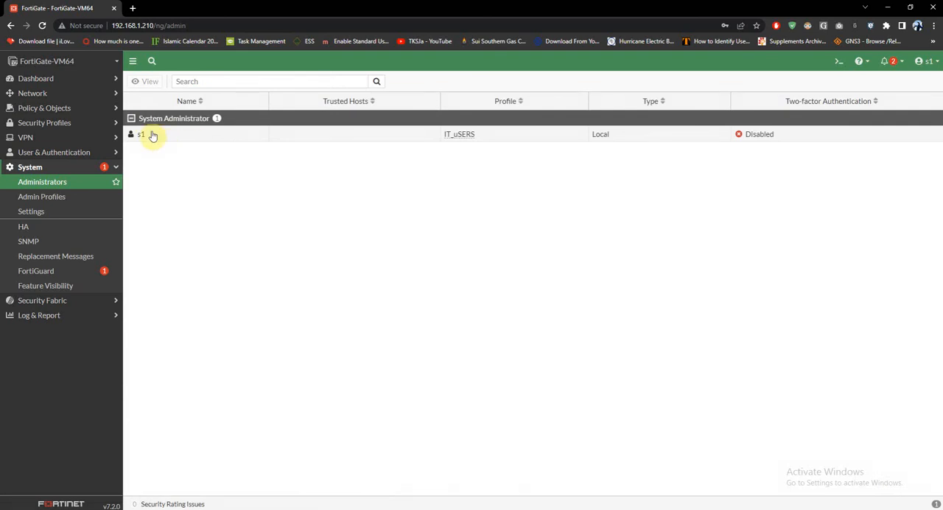
click(62, 202)
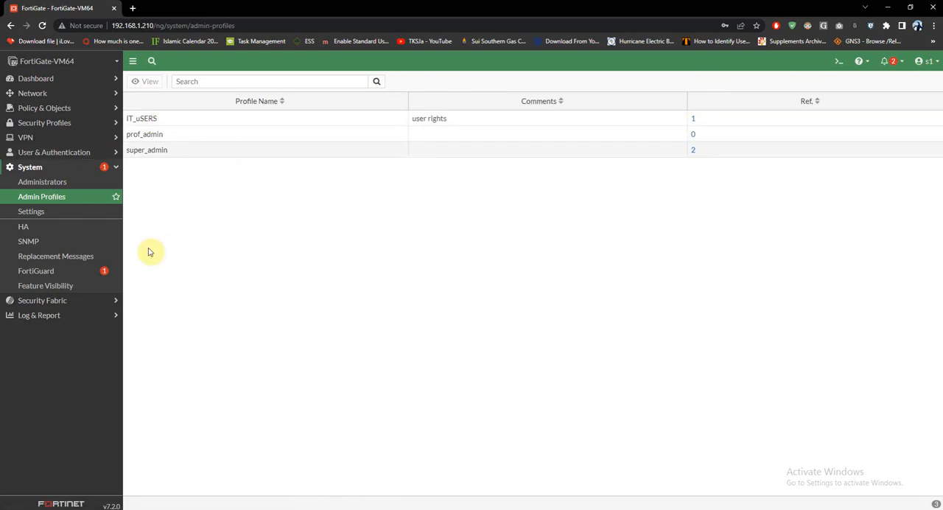
Log out of s1 and sign in as admin with the account password, postponing the FortiGate setup.
click(927, 60)
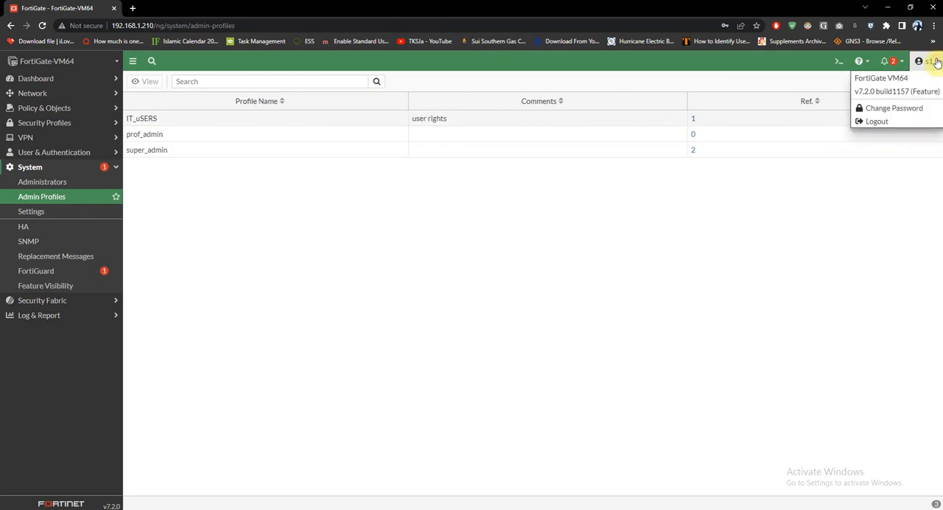
click(876, 121)
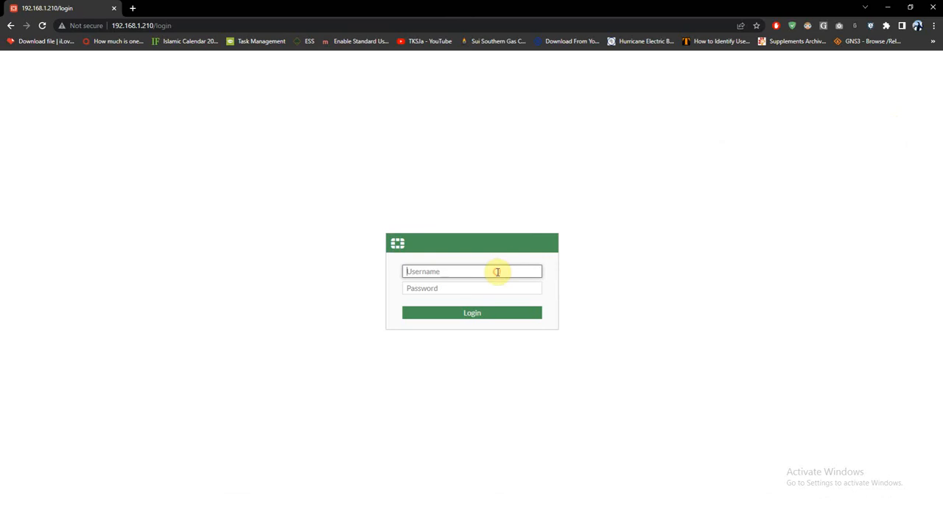
text(amin)
key(Tab)
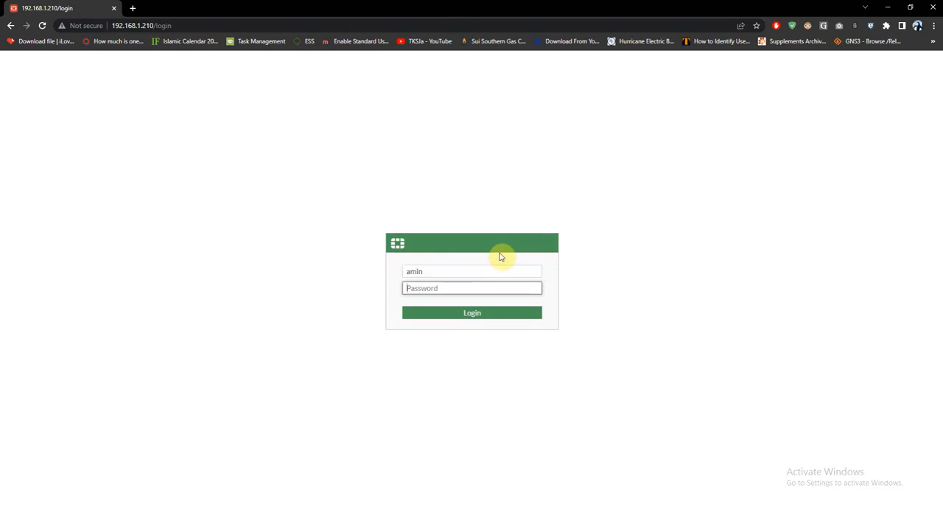
click(440, 269)
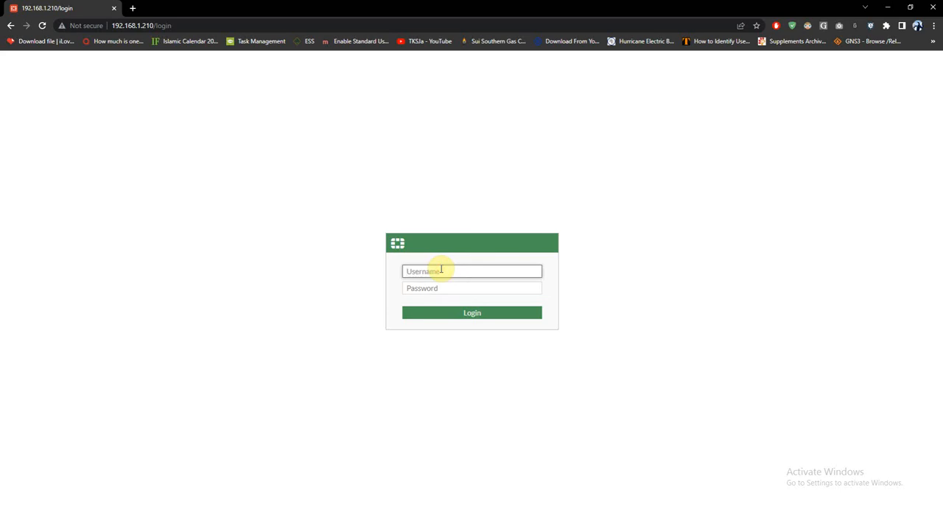
key(Tab)
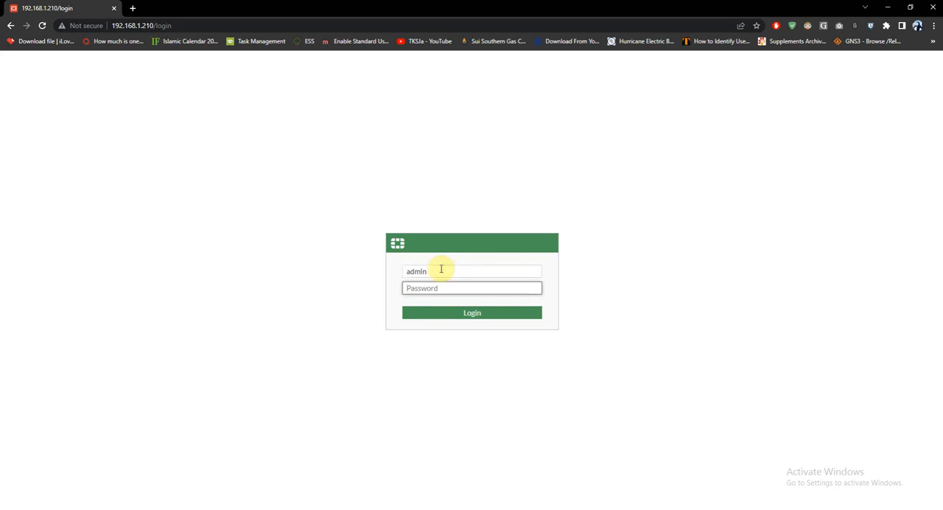
key(Return)
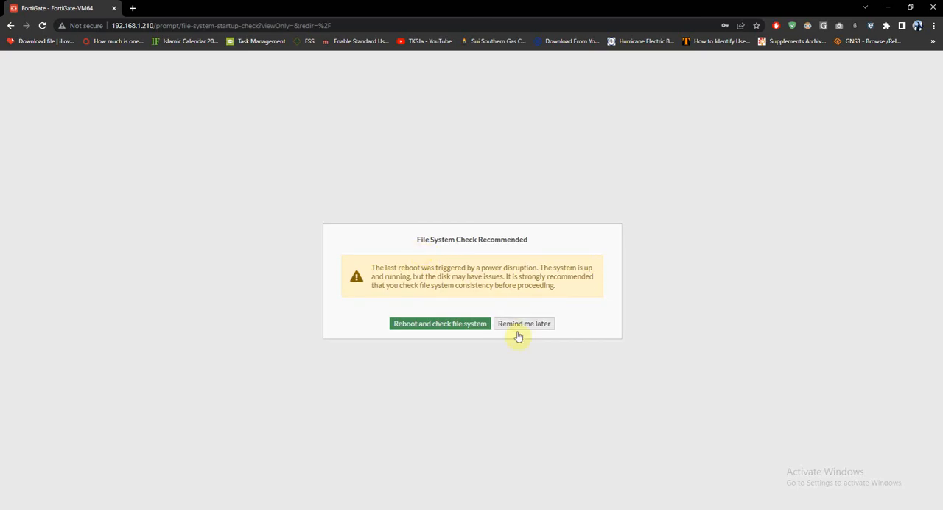
click(520, 328)
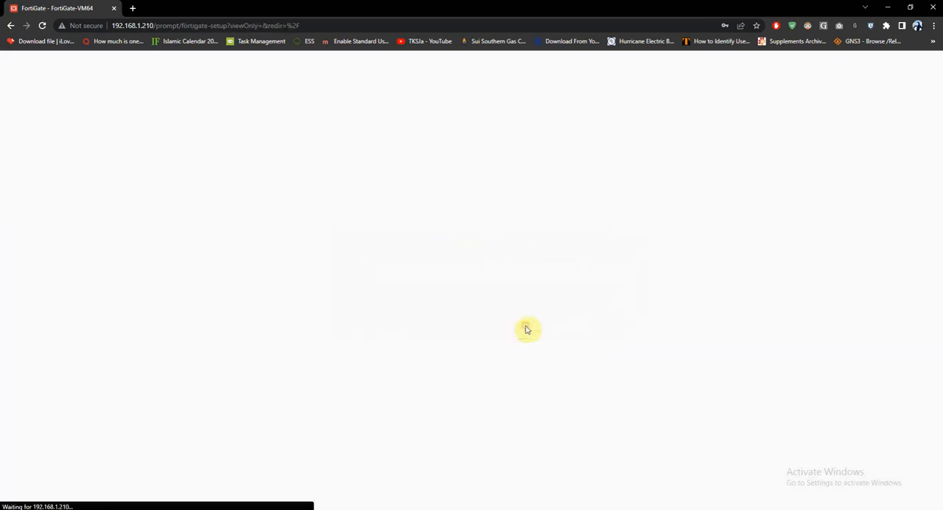
click(519, 331)
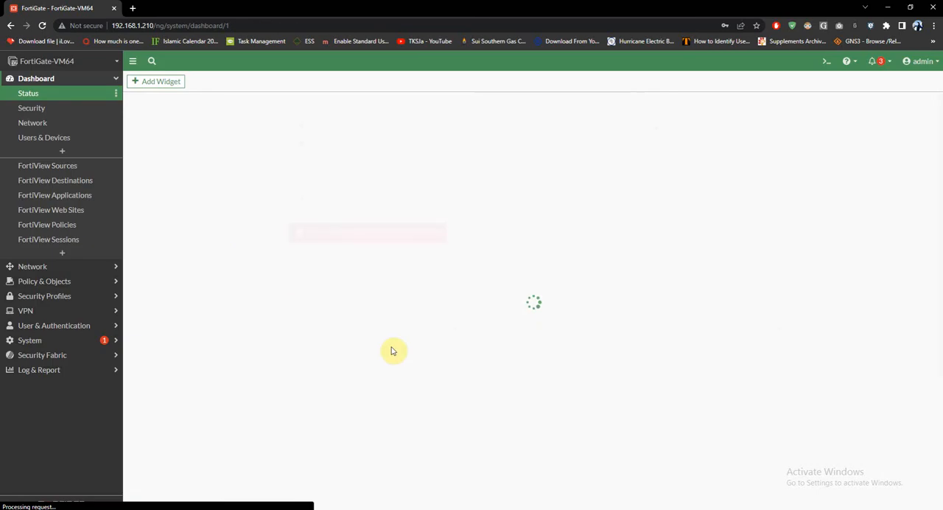
Open the list of system administrators under the admin account.
click(60, 328)
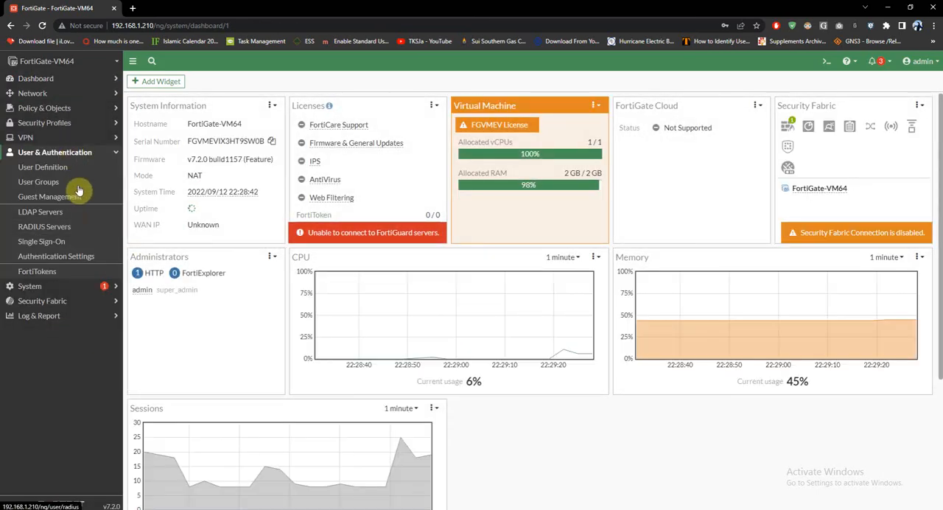
click(50, 287)
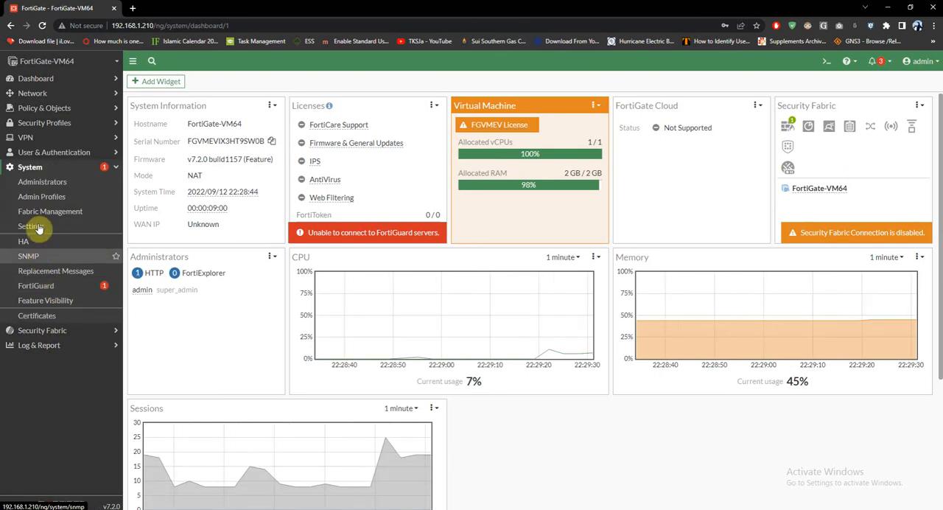
click(44, 184)
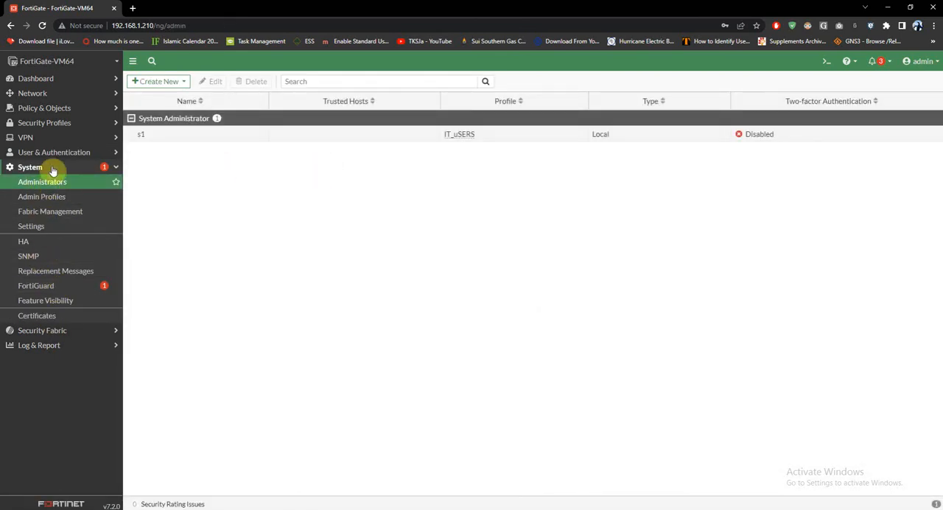
Start a new admin profile named Policy_create with the comment "IT users create a policy".
click(44, 199)
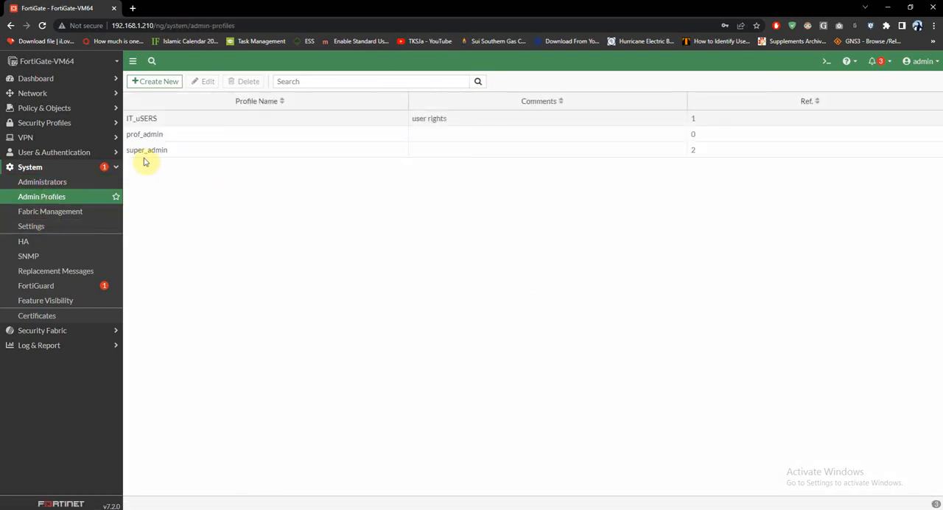
click(162, 83)
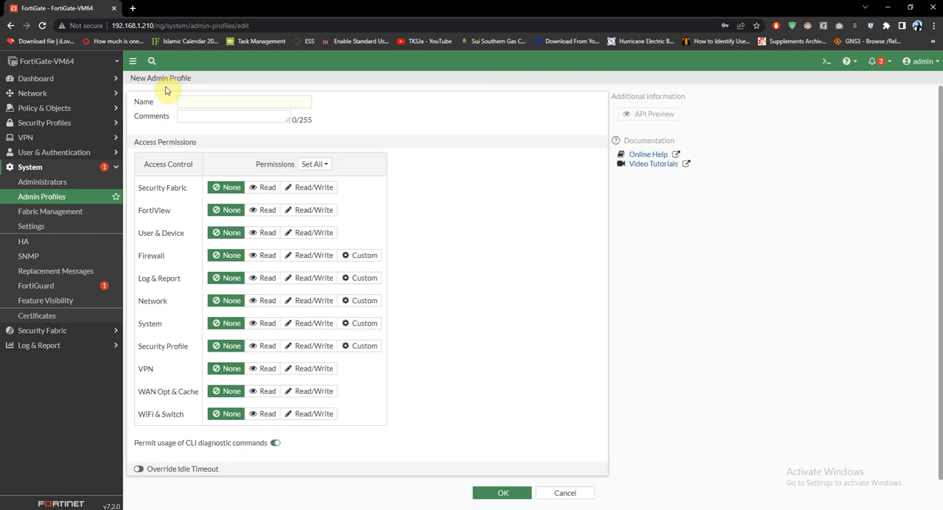
click(212, 100)
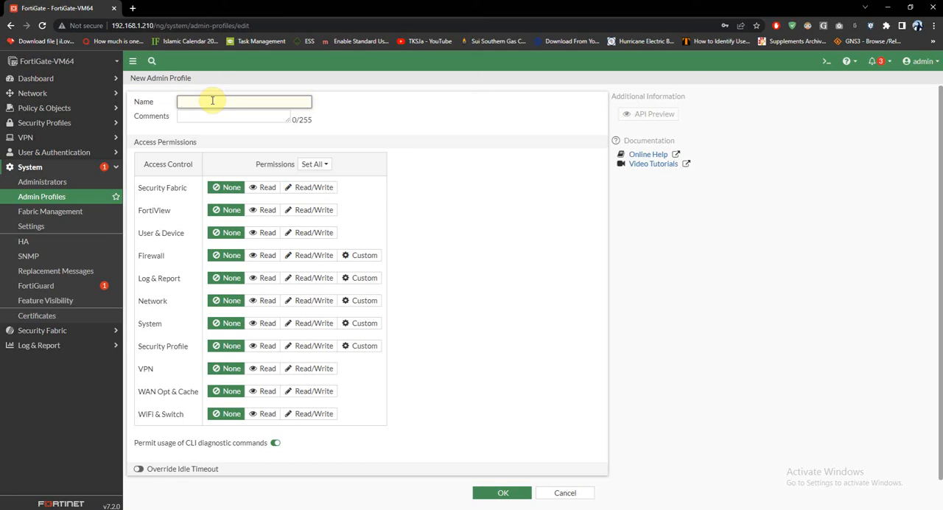
text(P)
text(olicy_create)
click(215, 116)
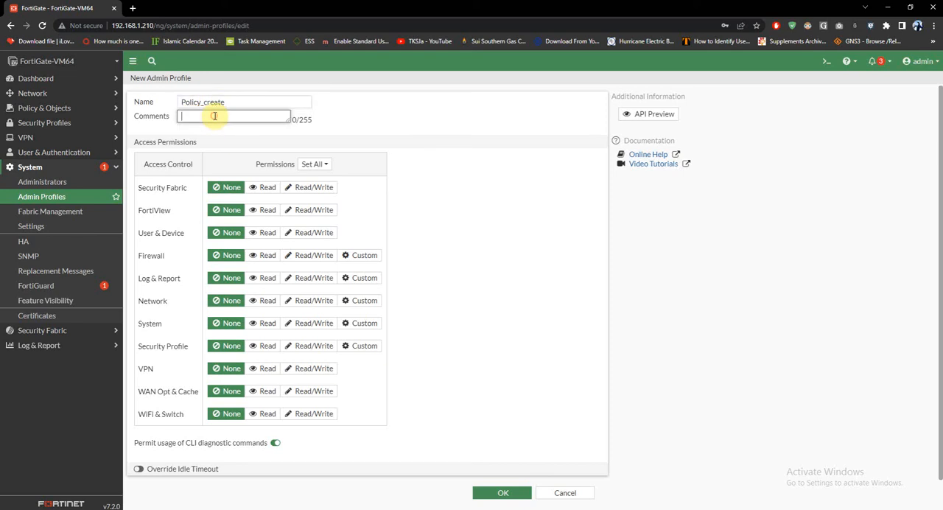
text(IT users create a policy)
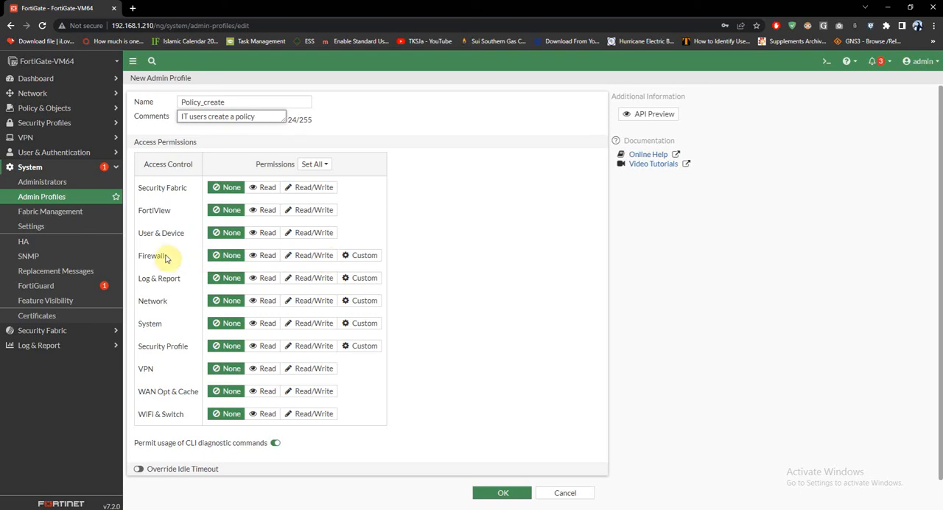
Customize the profile's Firewall permissions with Read/Write for Policy and Address, leave Network at None, and save the profile.
click(353, 257)
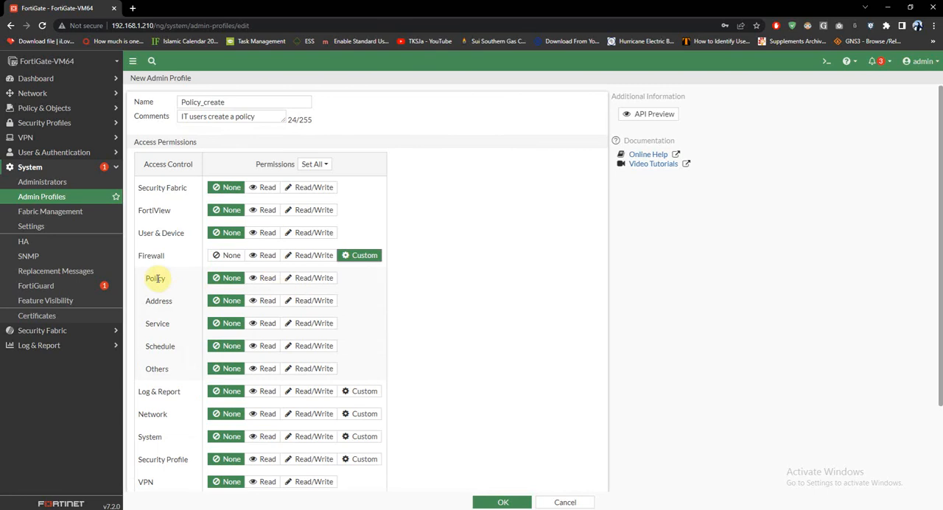
click(310, 280)
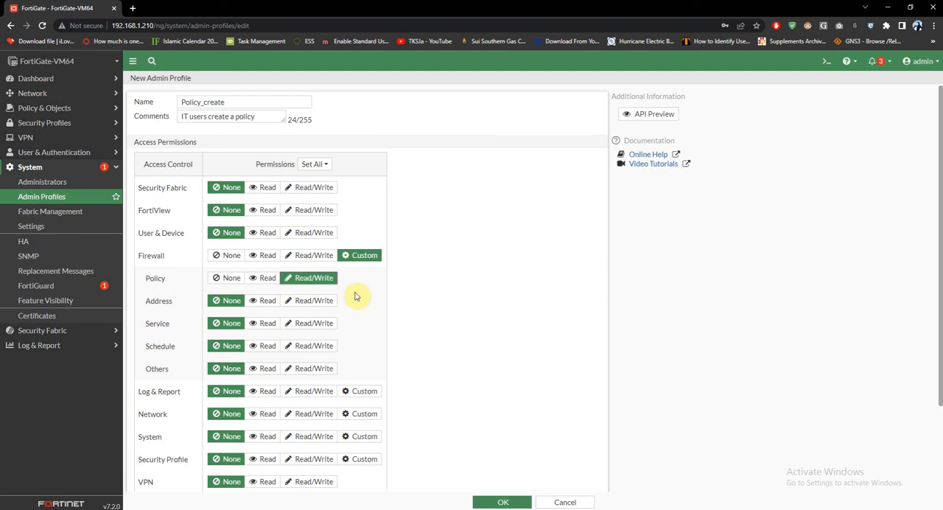
click(371, 414)
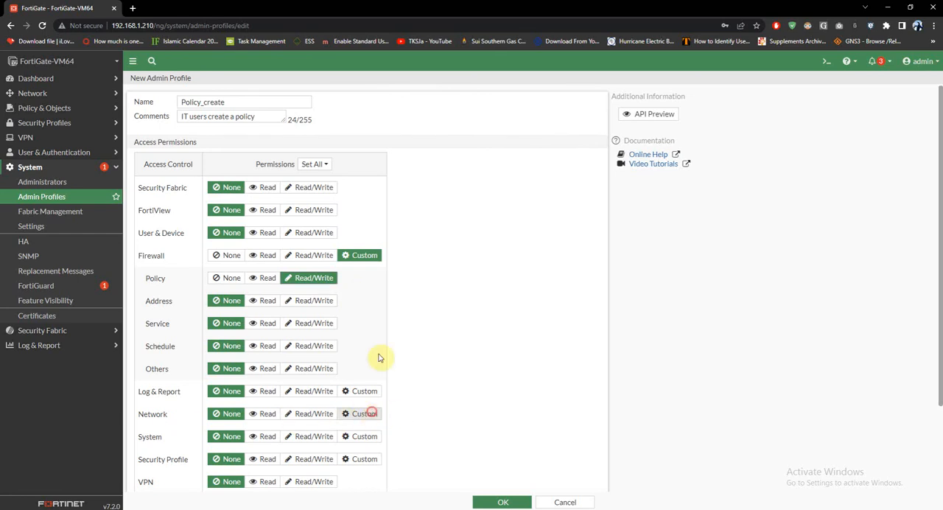
scroll(381, 354, down, 1)
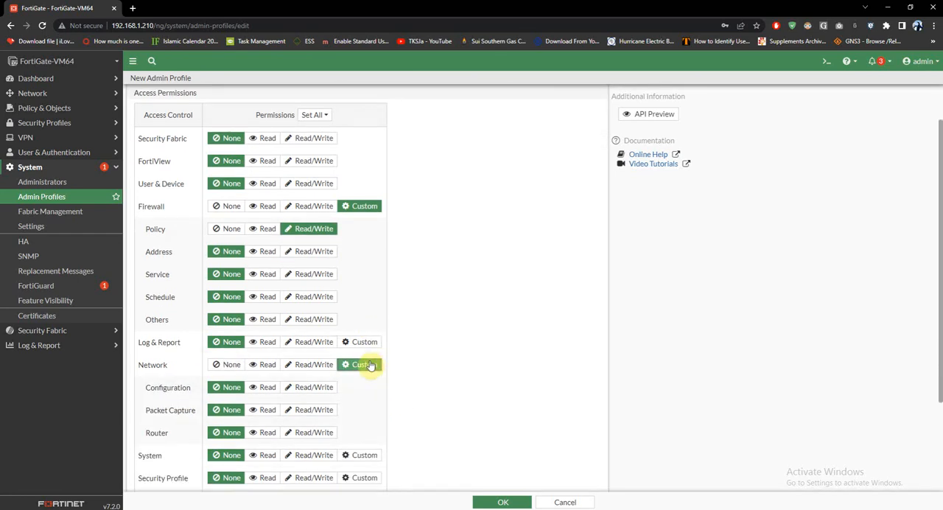
click(215, 368)
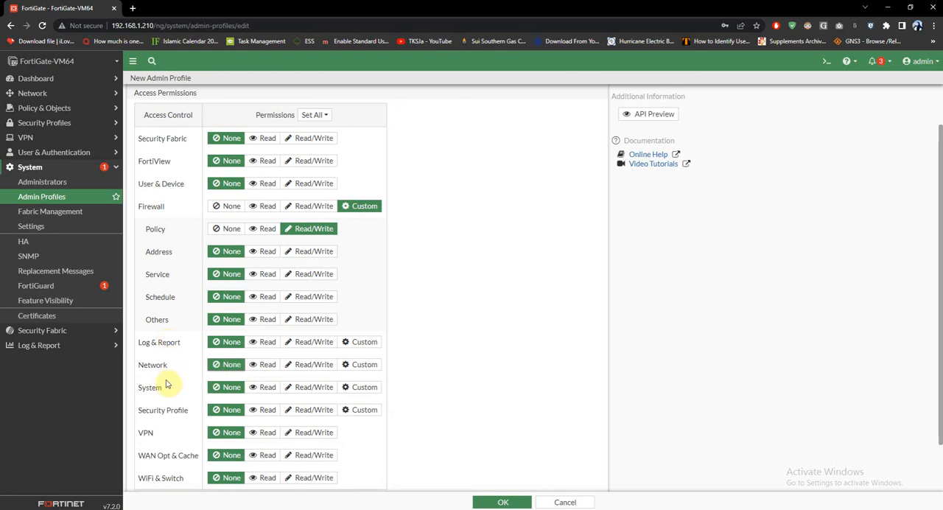
click(322, 255)
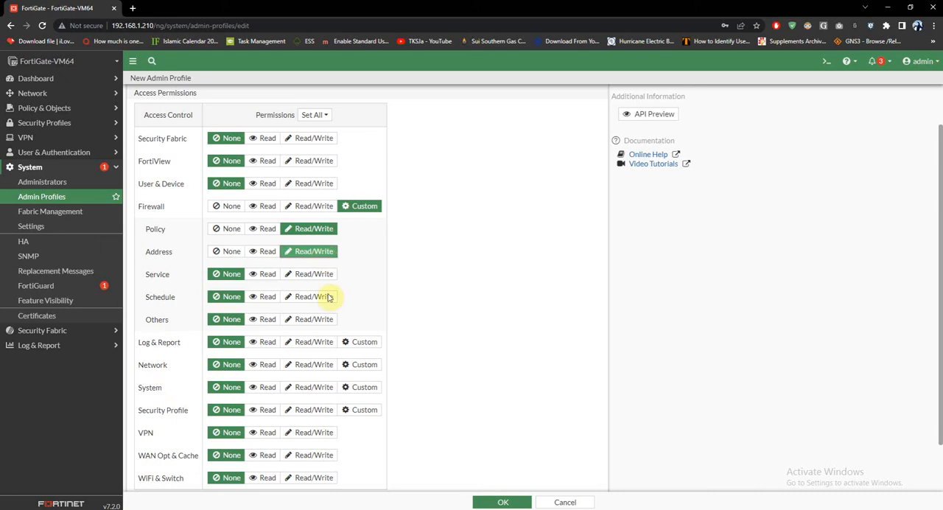
click(499, 502)
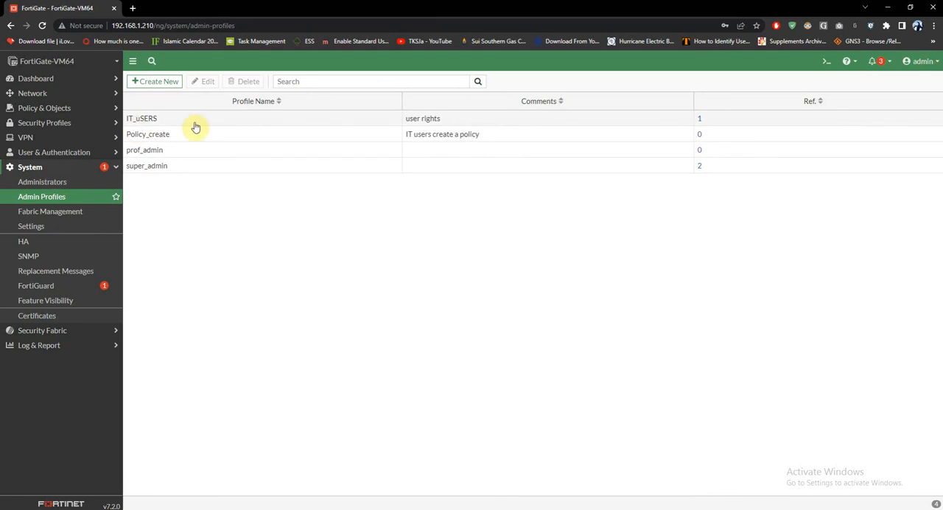
Start a new local administrator with username s2, and enter and confirm the account password.
click(65, 182)
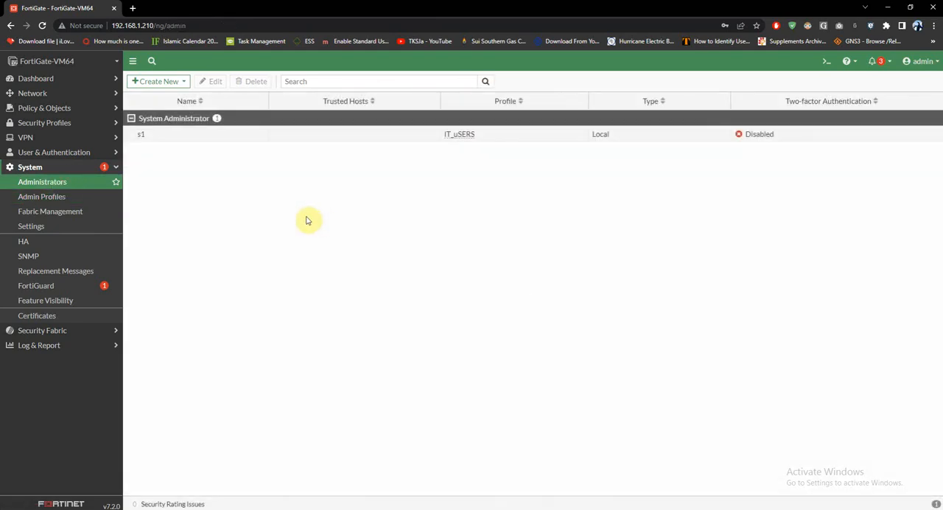
click(163, 81)
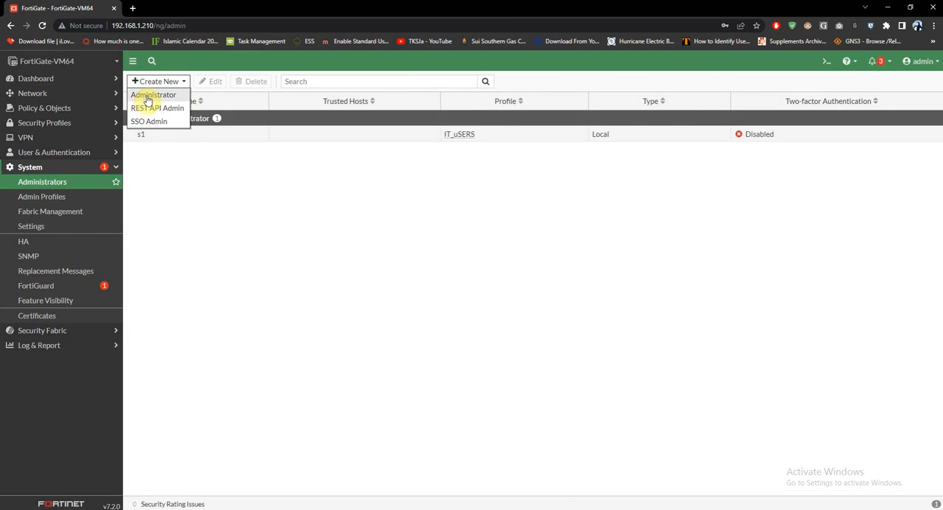
click(147, 99)
click(247, 103)
text(s2)
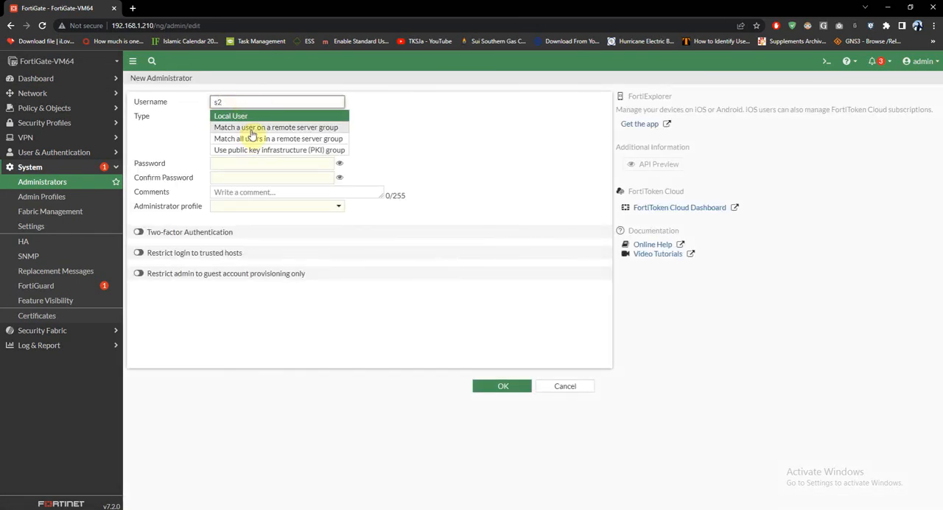
click(273, 163)
text(123)
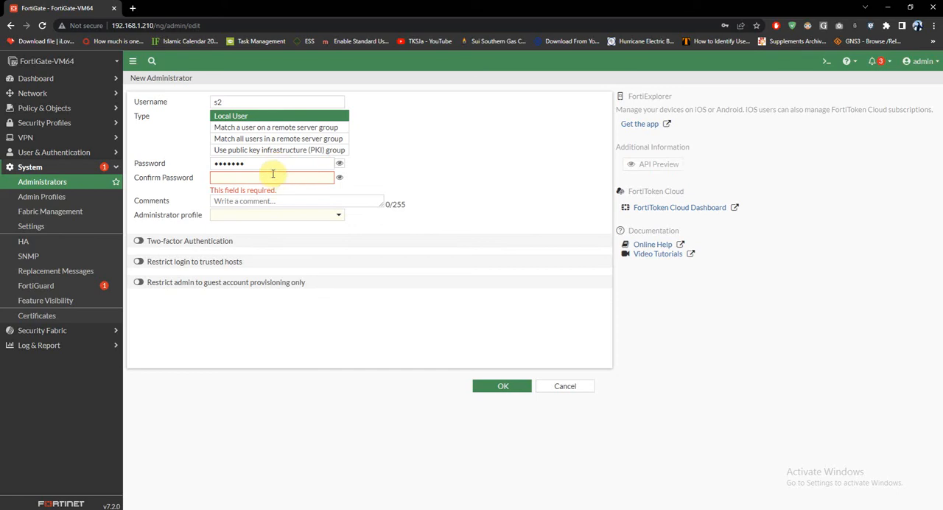
click(271, 177)
text(••)
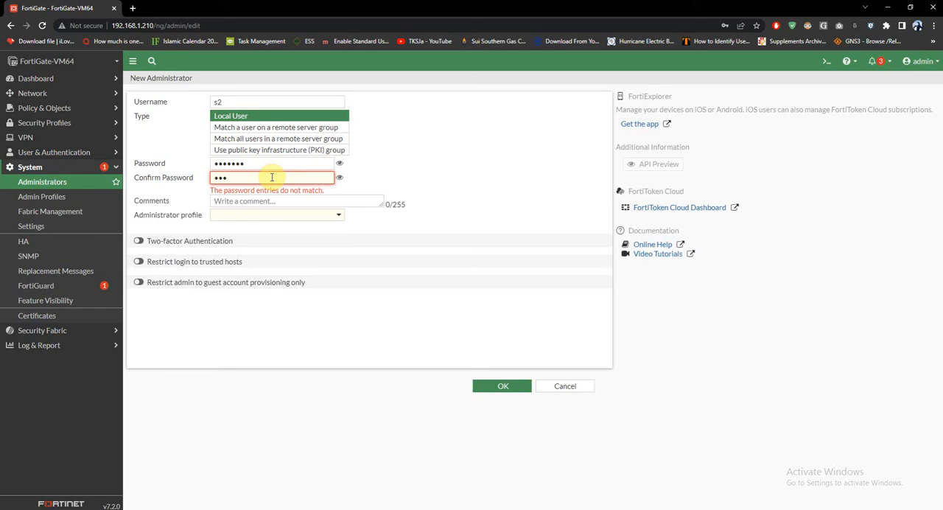
text(•••••)
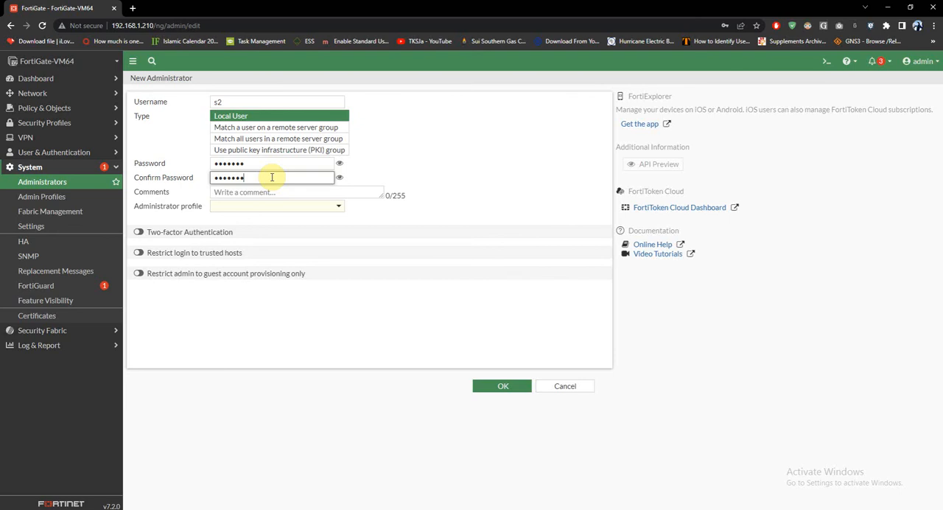
Assign the Policy_create administrator profile to s2 and save the account.
click(330, 209)
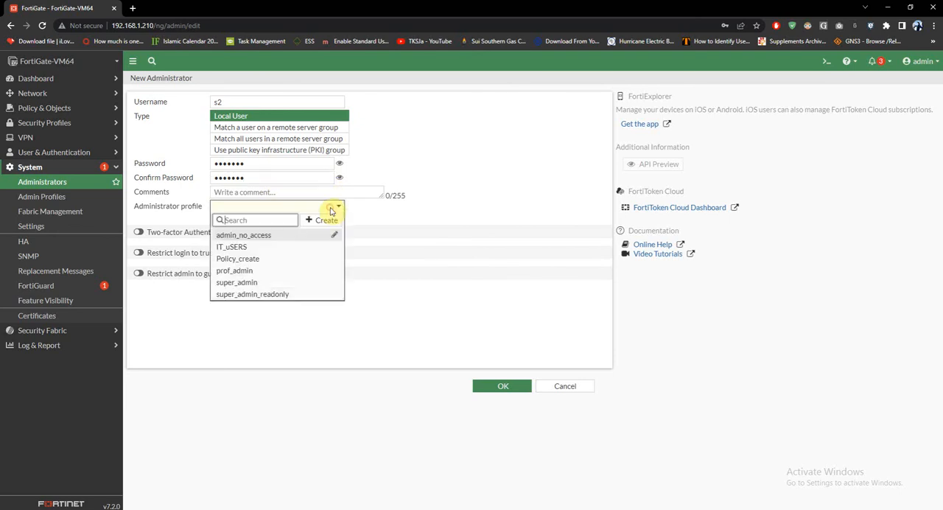
click(265, 258)
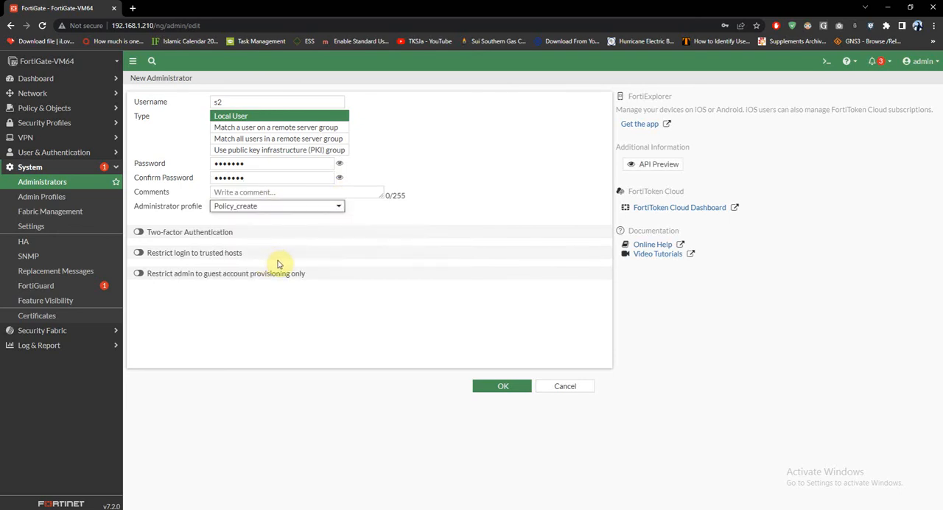
click(515, 390)
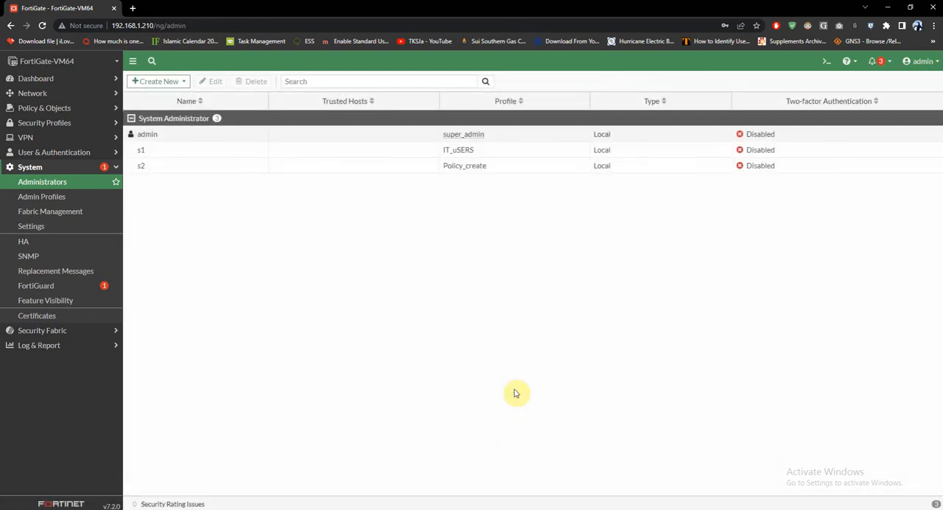
Open the Policy_create admin profile to review the access permissions given to s2.
click(140, 168)
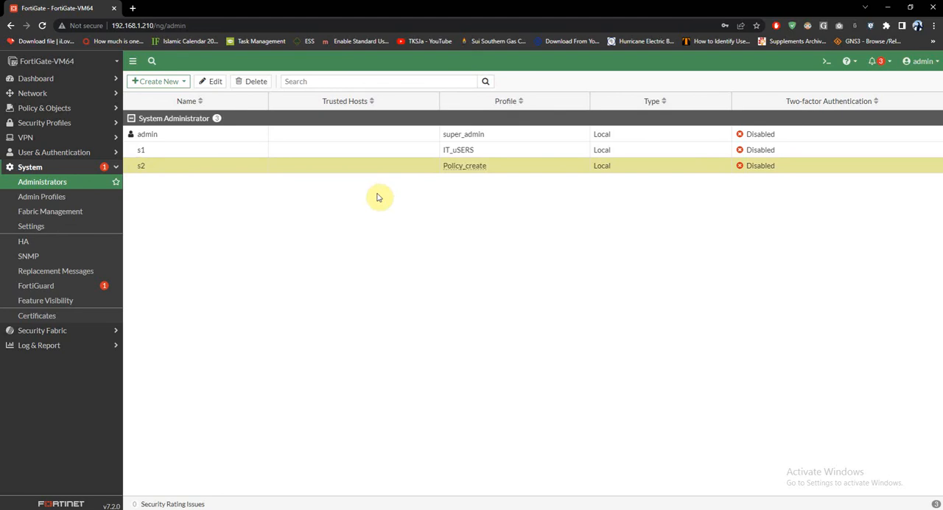
click(51, 200)
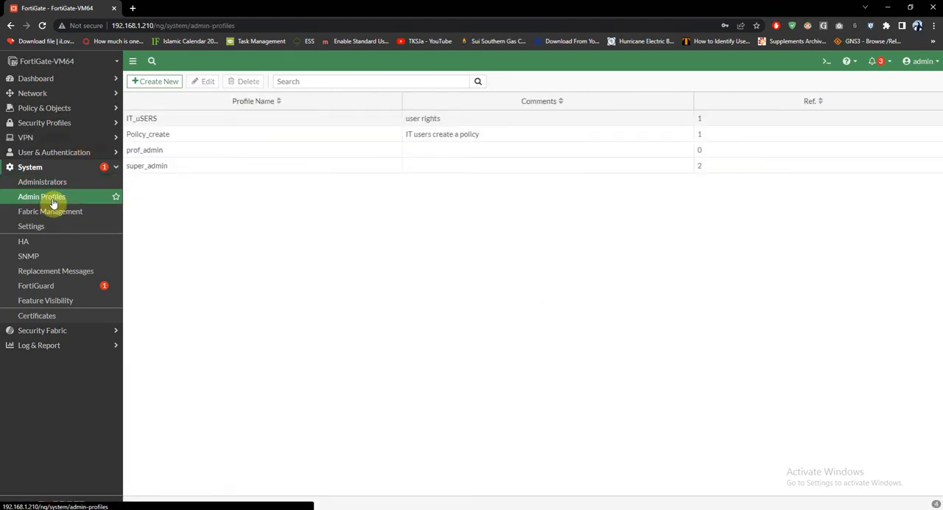
click(154, 134)
double_click(153, 134)
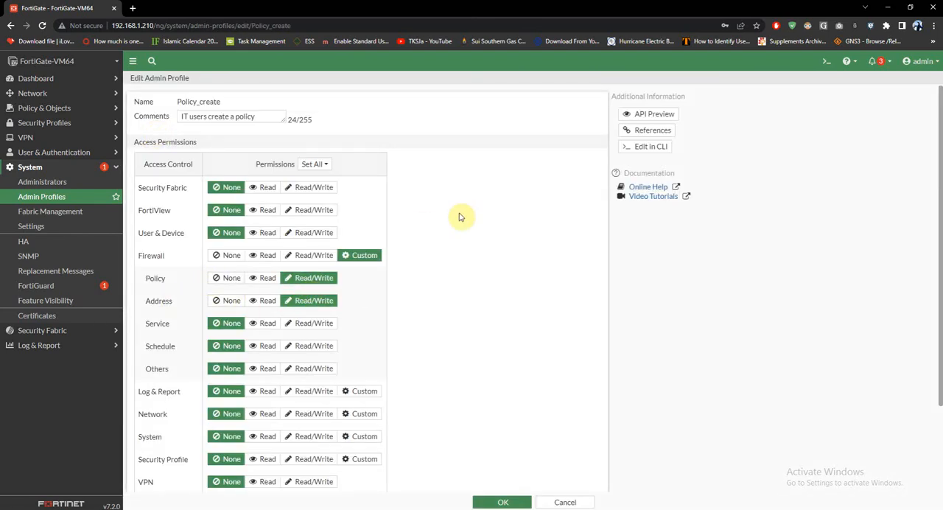
Log out of admin and sign in as s2 with the account password, postponing the FortiGate setup and dismissing the FortiOS 7.2.0 overview.
click(924, 62)
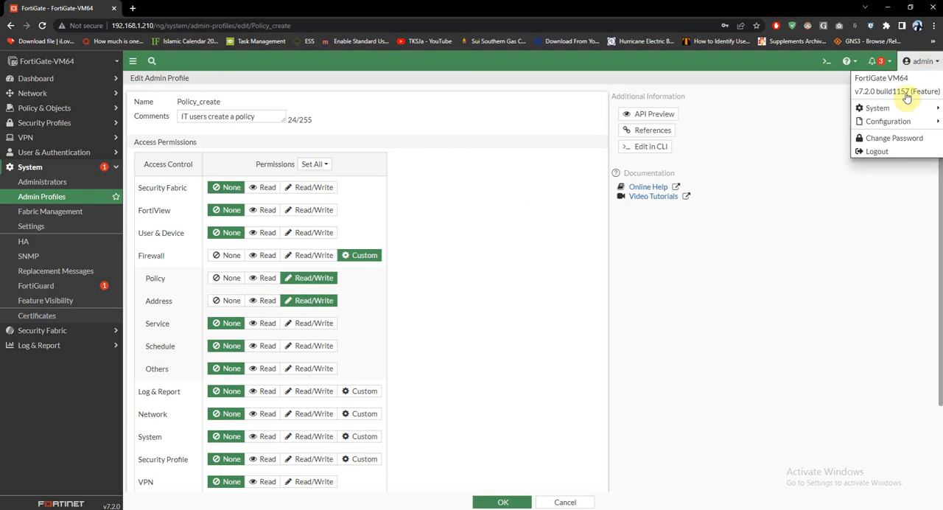
click(872, 149)
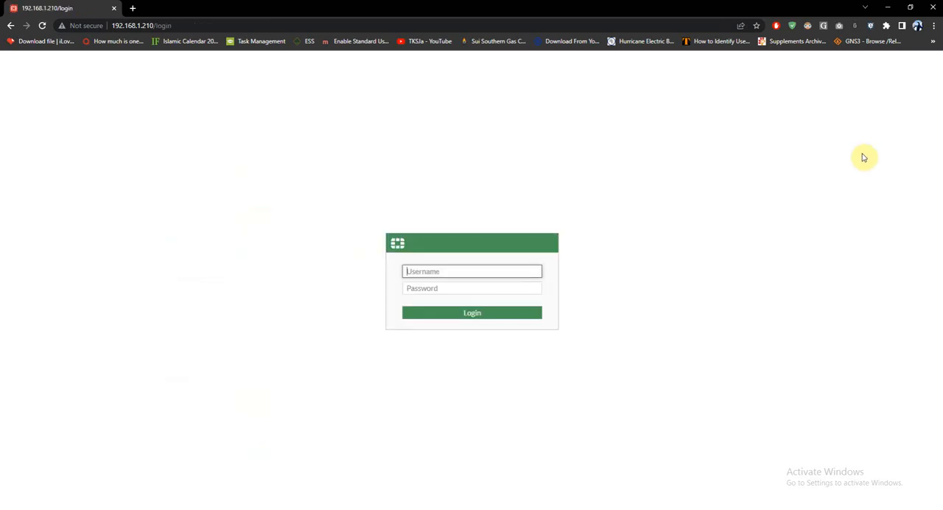
text(s2)
key(Tab)
text(aaaaaaaa)
key(Return)
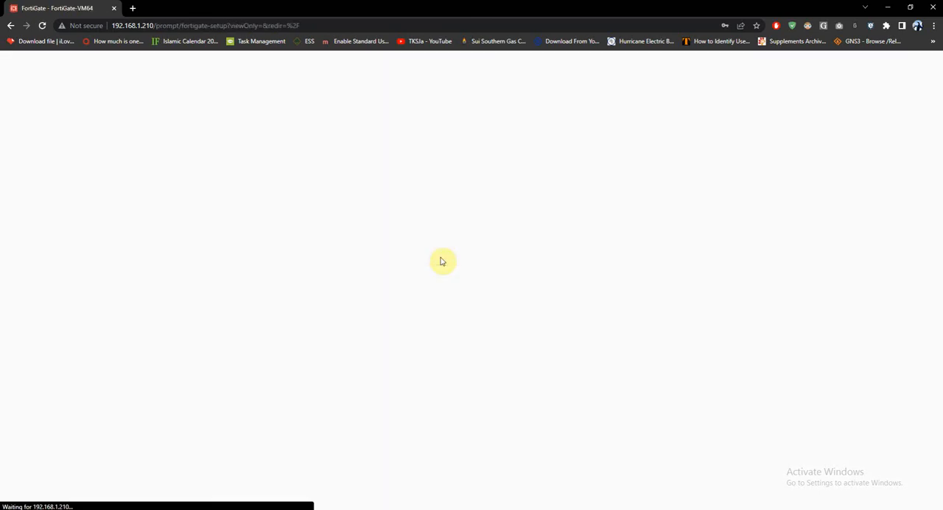
click(499, 326)
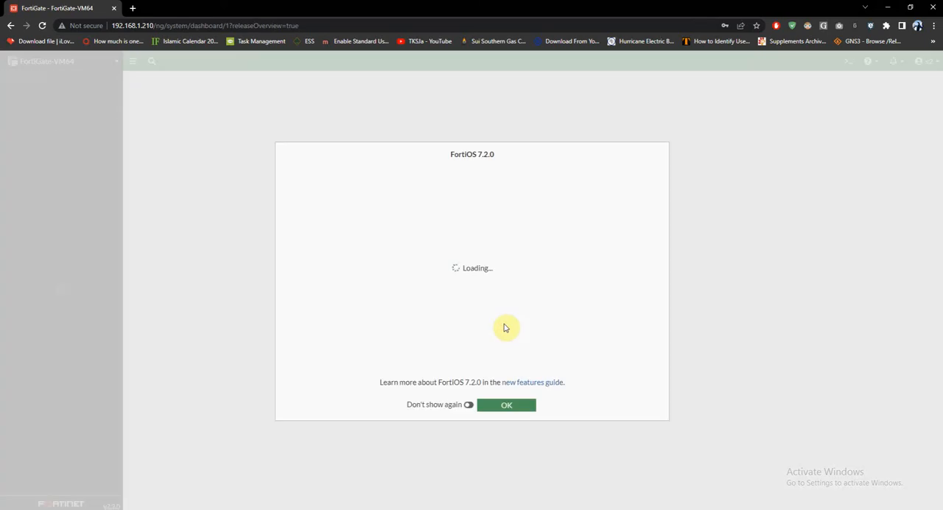
click(510, 407)
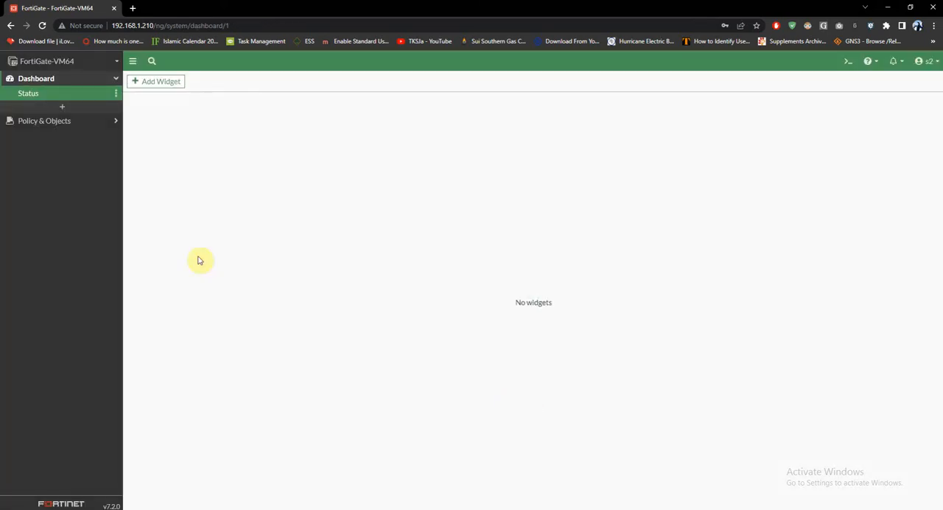
Examine the firewall policies, IPv4 DoS policies, addresses and dashboard status that the s2 account can view.
click(106, 126)
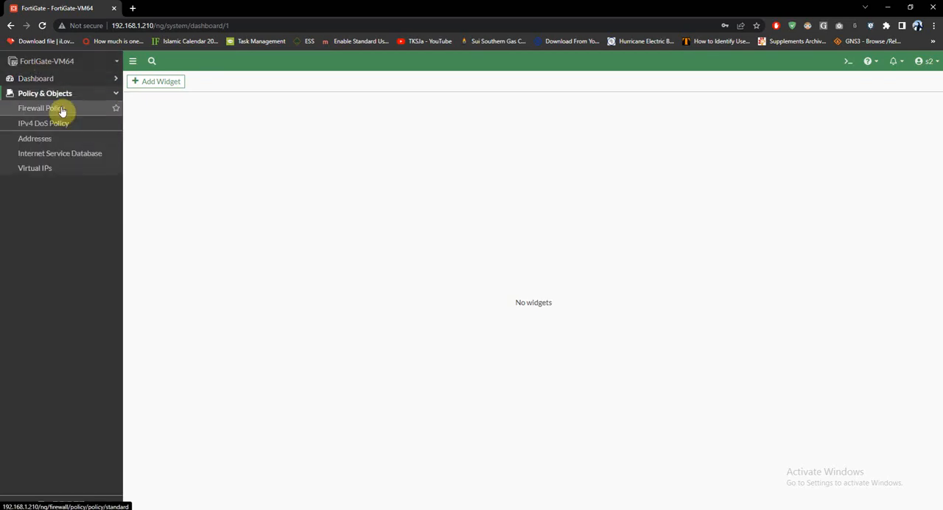
click(62, 110)
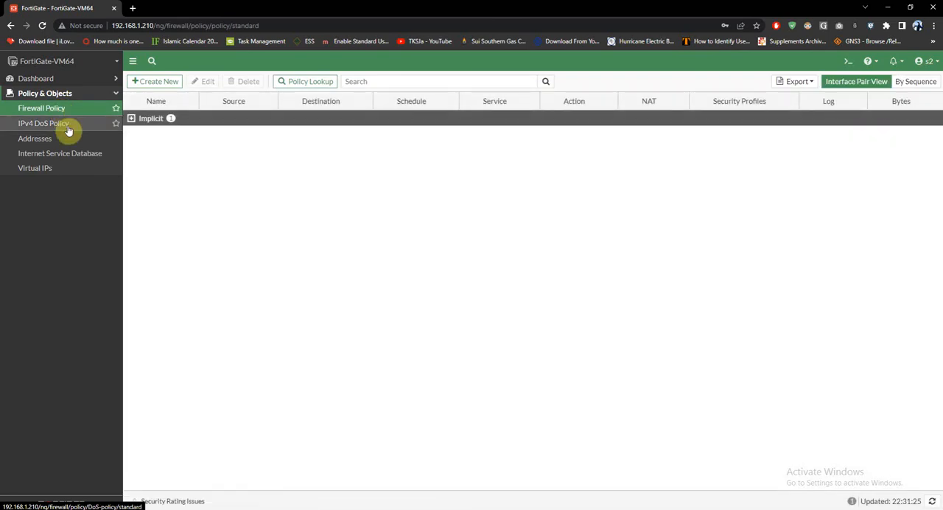
click(68, 129)
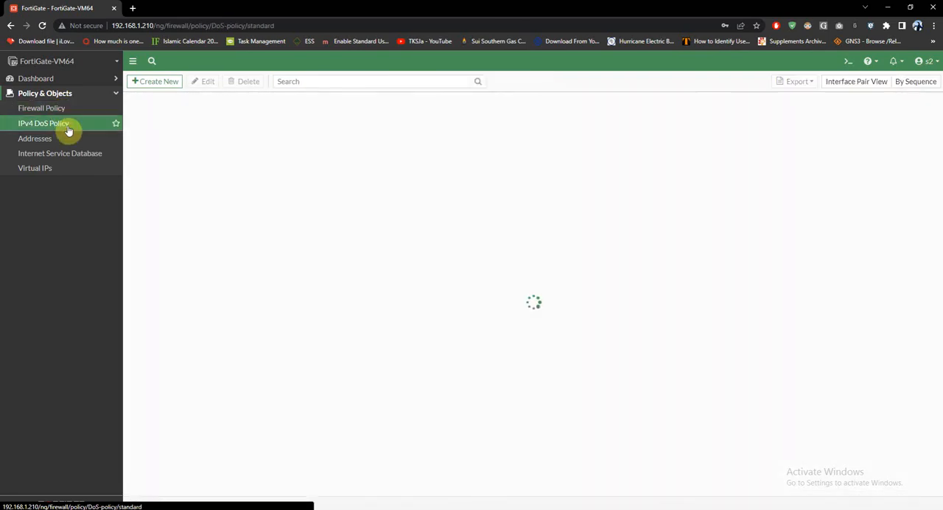
click(53, 145)
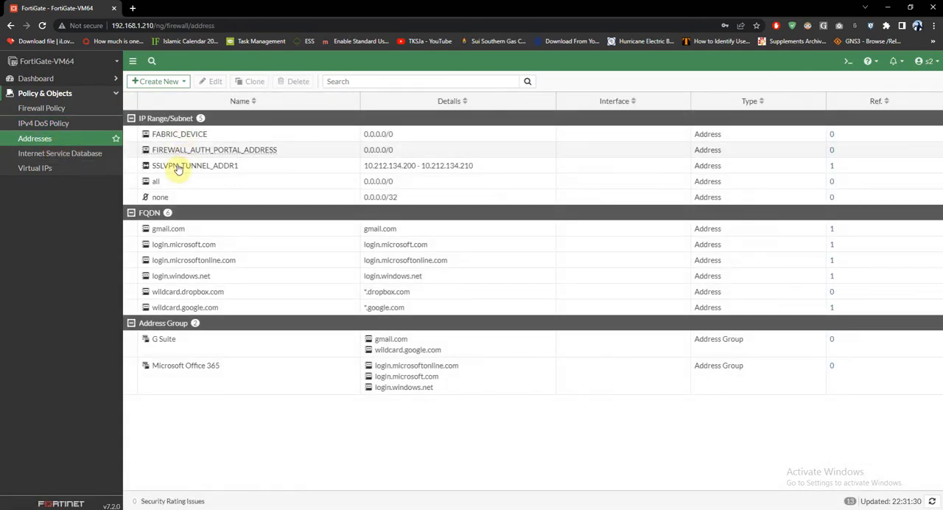
click(42, 109)
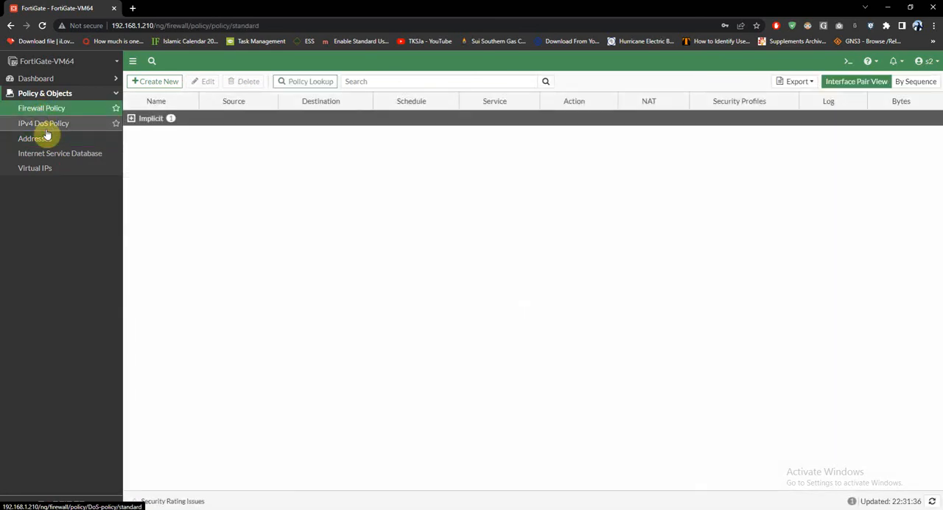
click(131, 118)
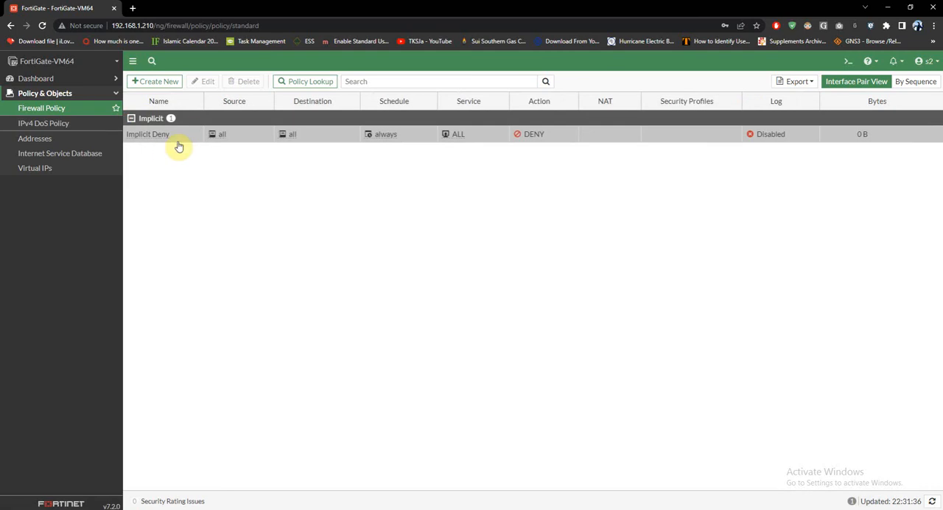
click(59, 78)
click(33, 96)
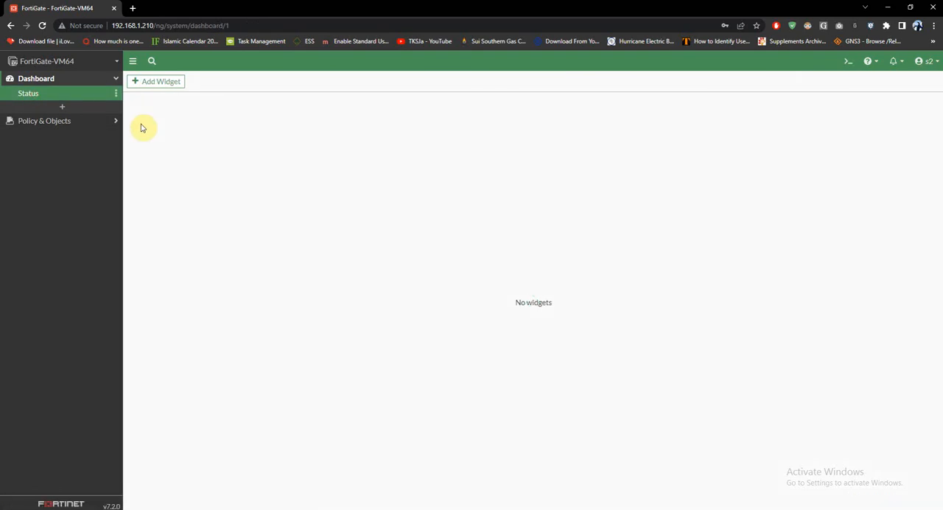
click(78, 122)
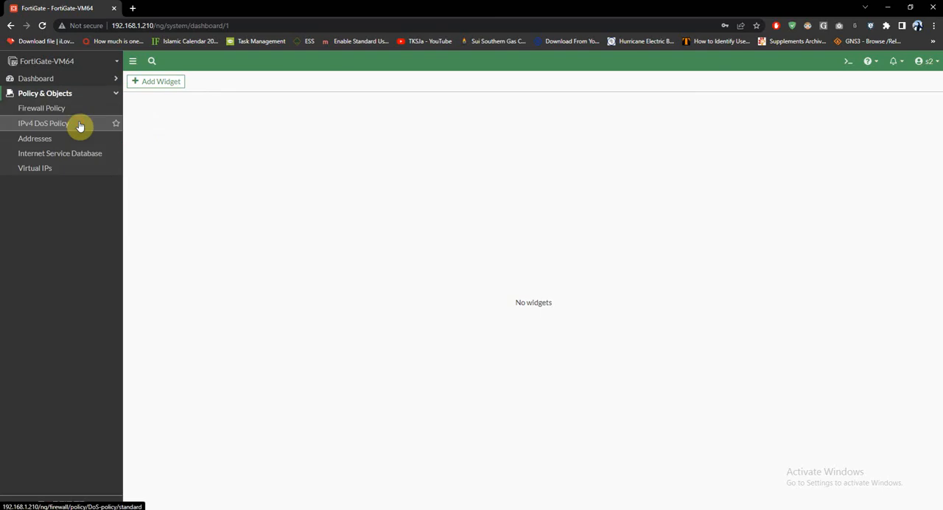